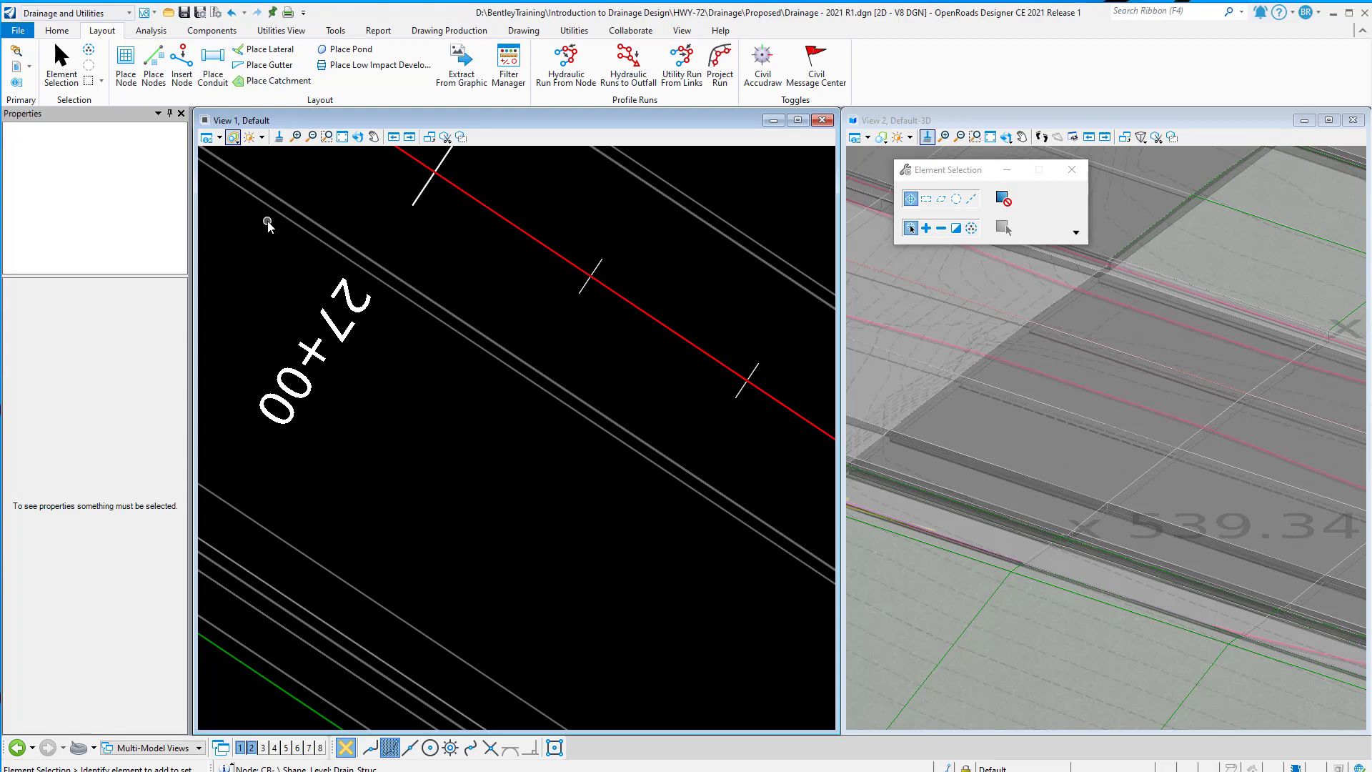
Start placing an Inlet Generic Combo node with Baseline Reference unchecked
left_click(129, 63)
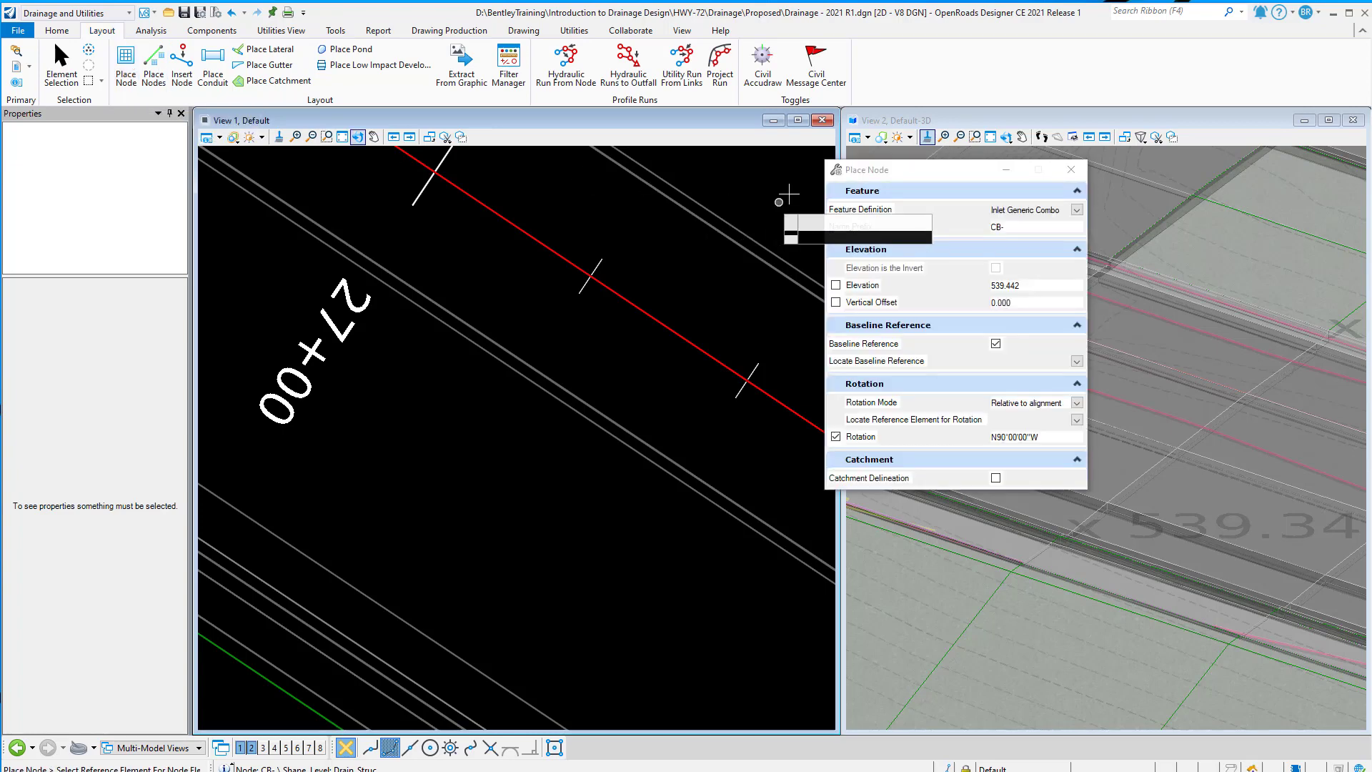
left_click_drag(918, 171, 619, 155)
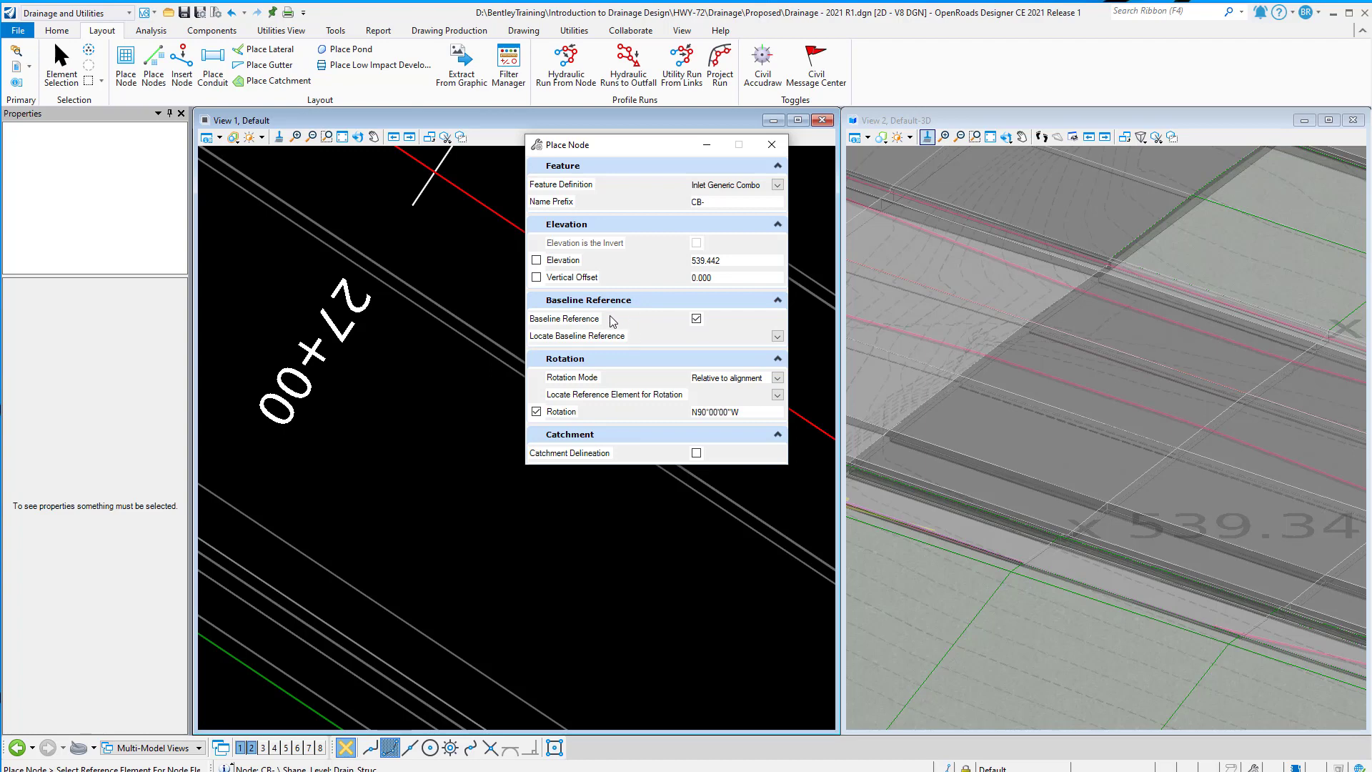
left_click(696, 319)
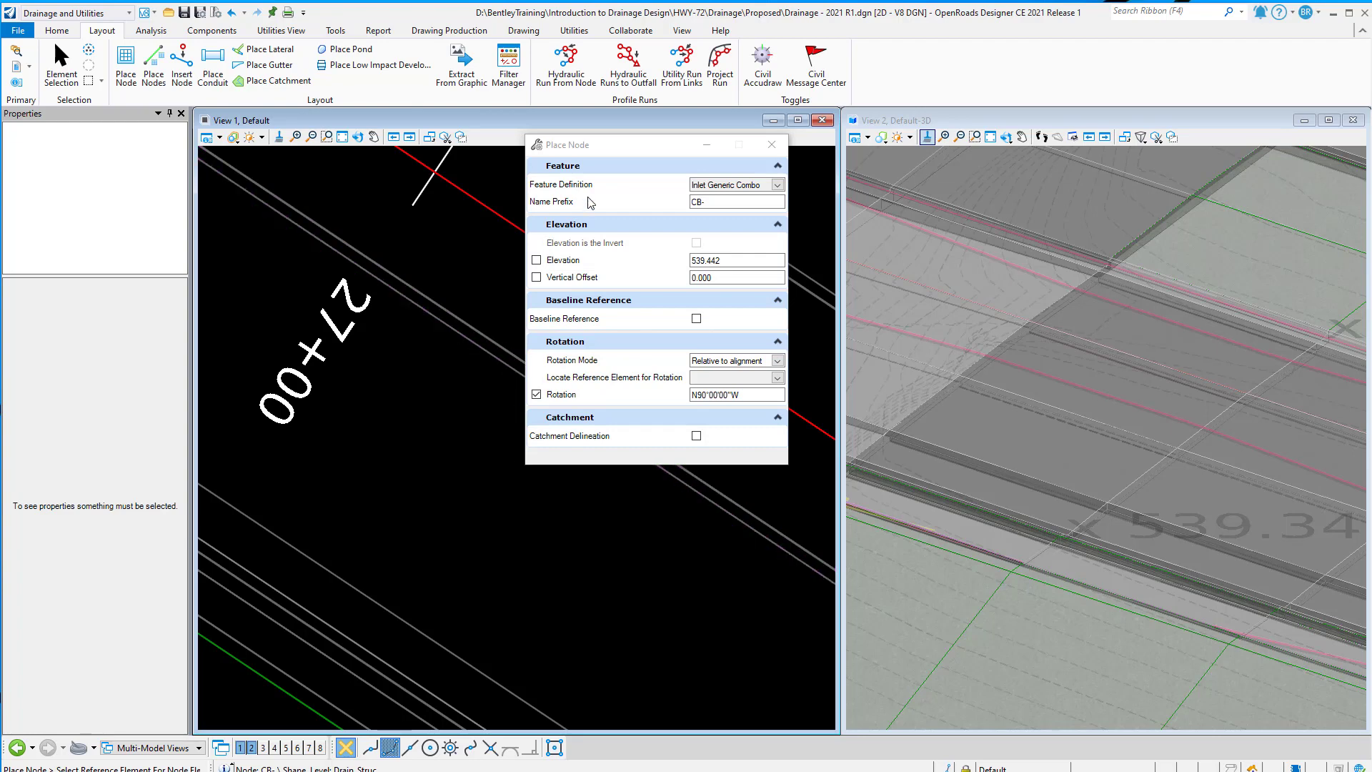
left_click_drag(619, 146, 701, 170)
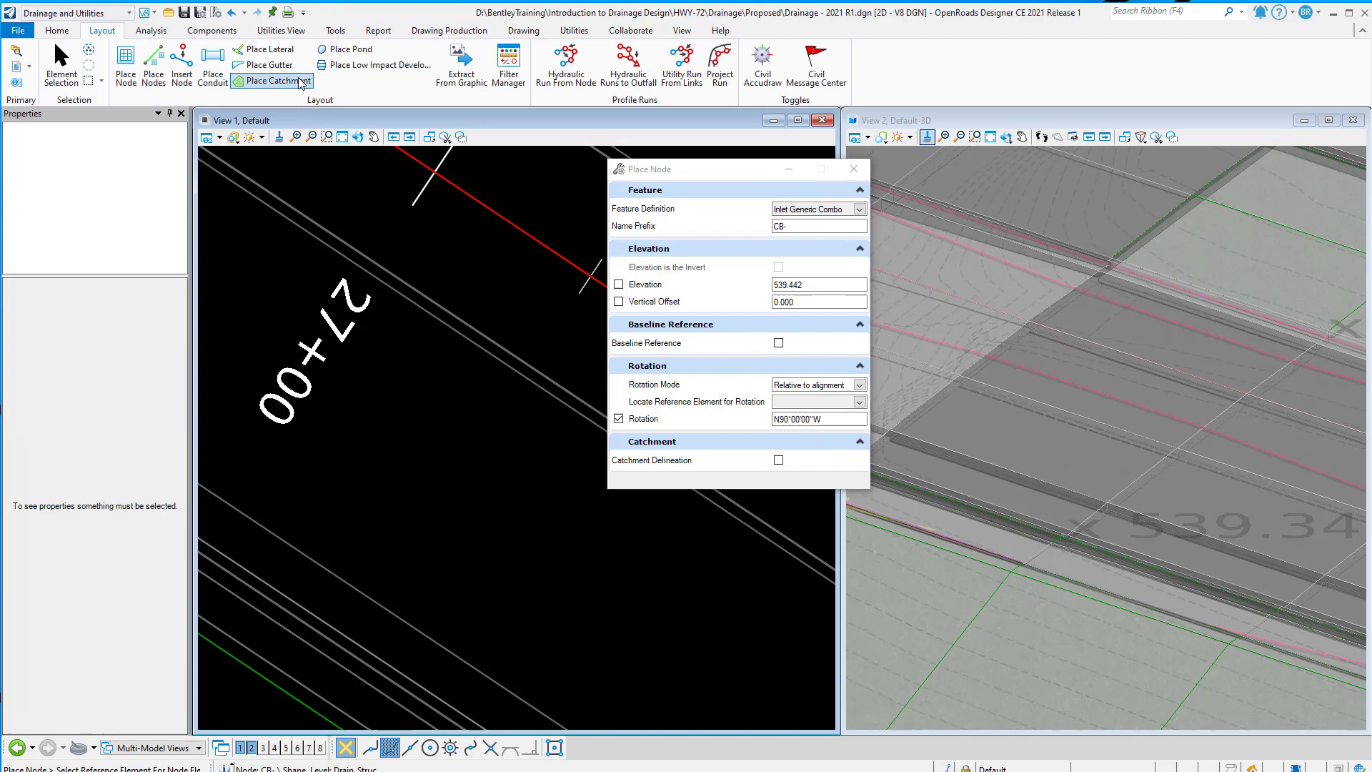
Turn on Civil AccuDraw in Station-Offset input mode
left_click(759, 63)
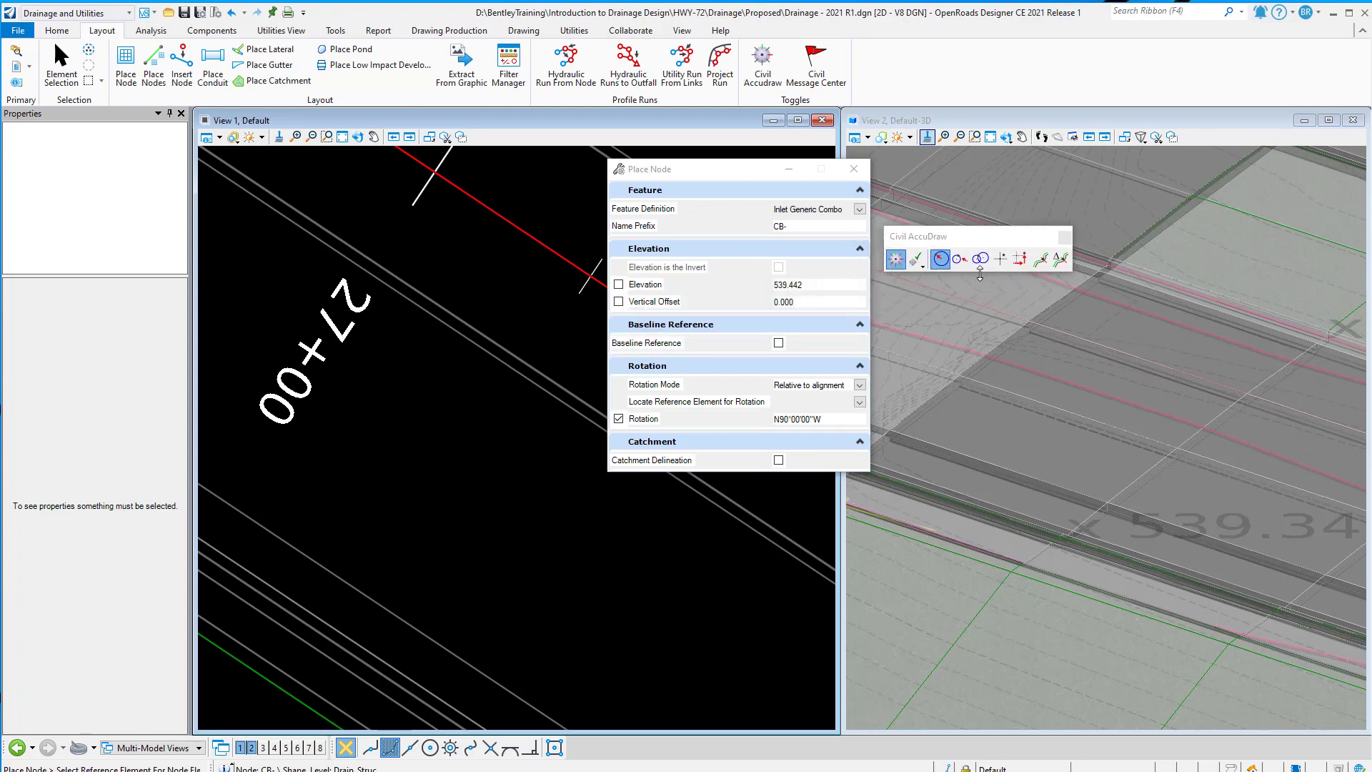
left_click(1041, 260)
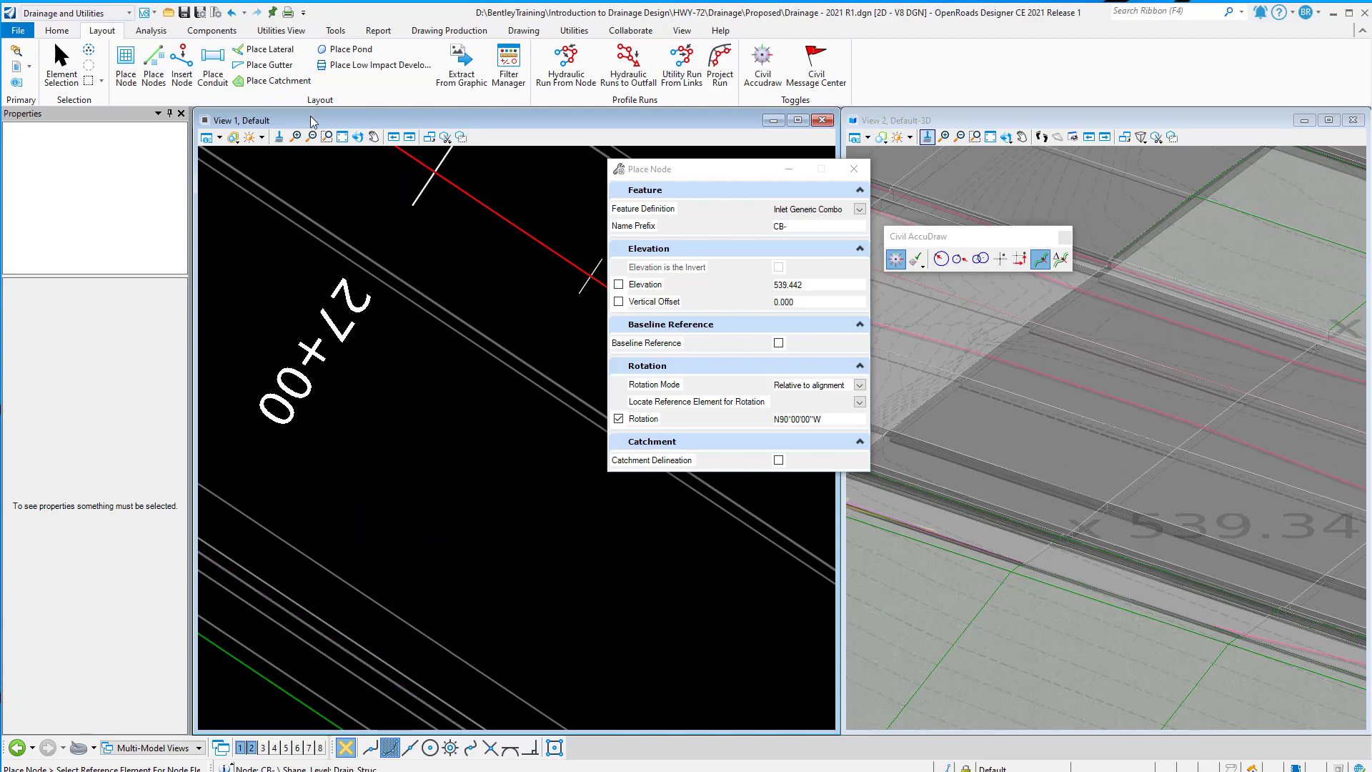
Use the curb line as the elevation reference and accept the alignment for station/offset
left_click(285, 608)
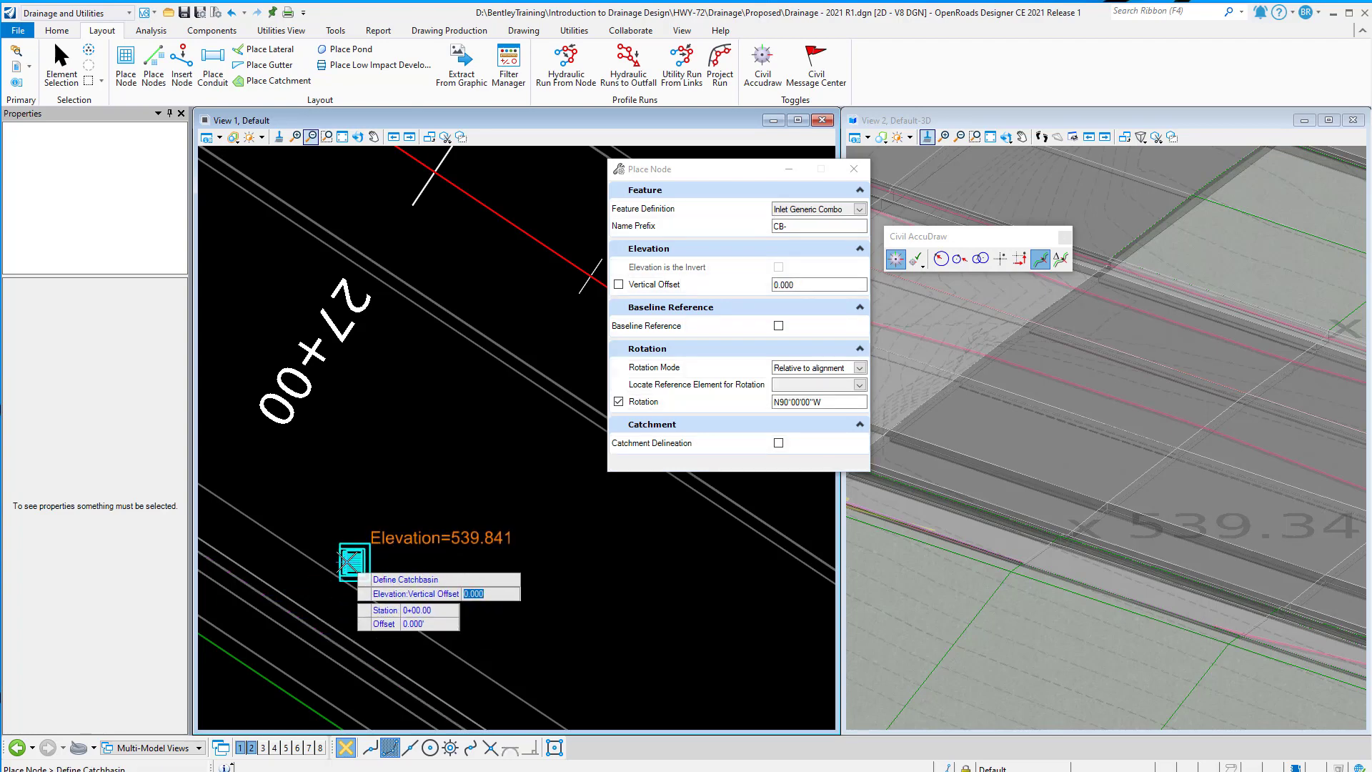
right_click(312, 668)
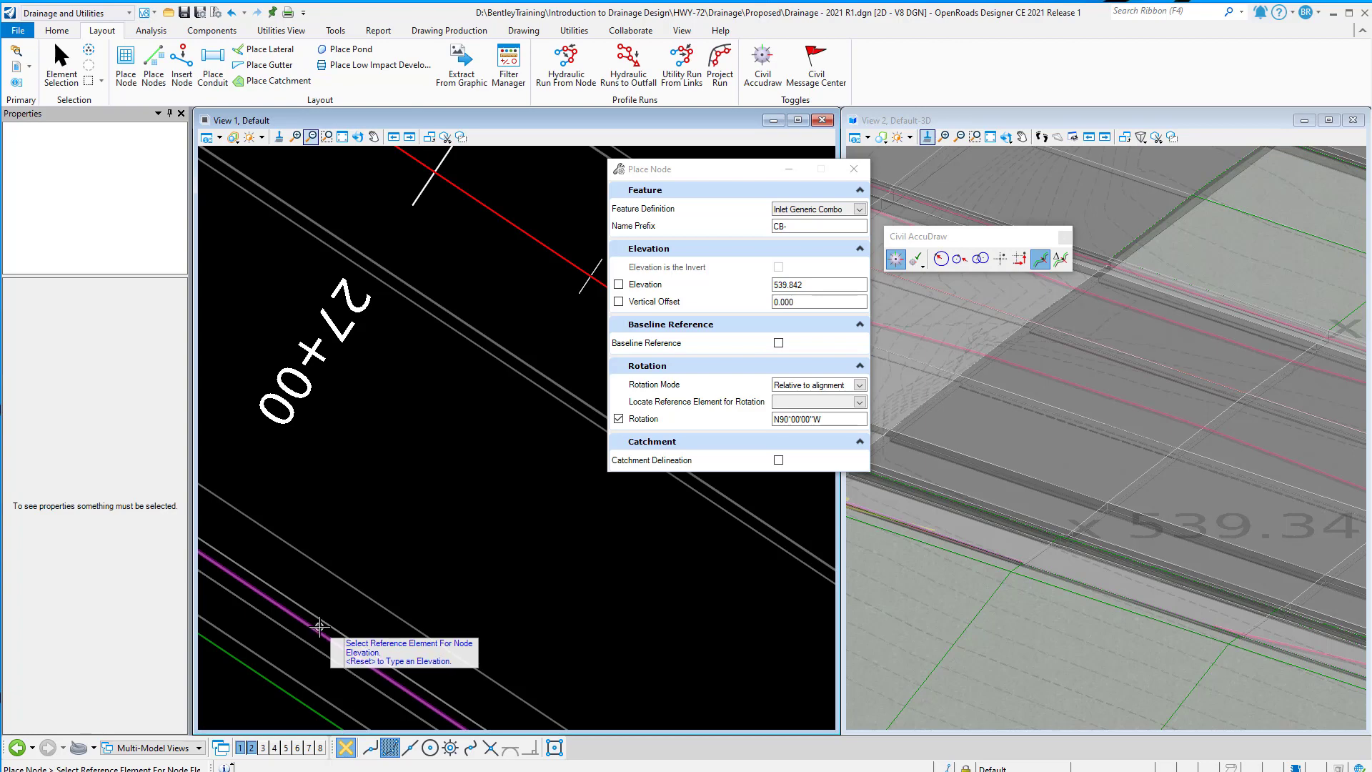
left_click(317, 623)
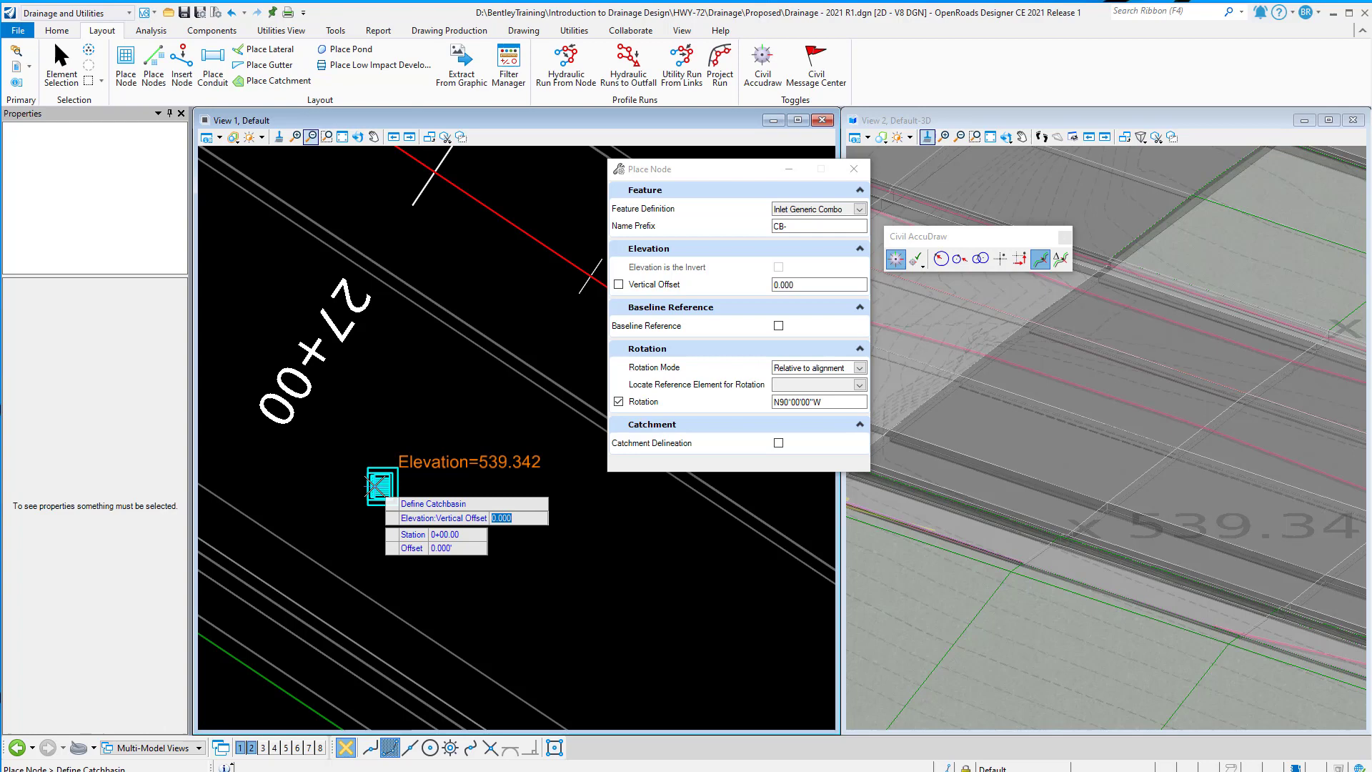
key("Down")
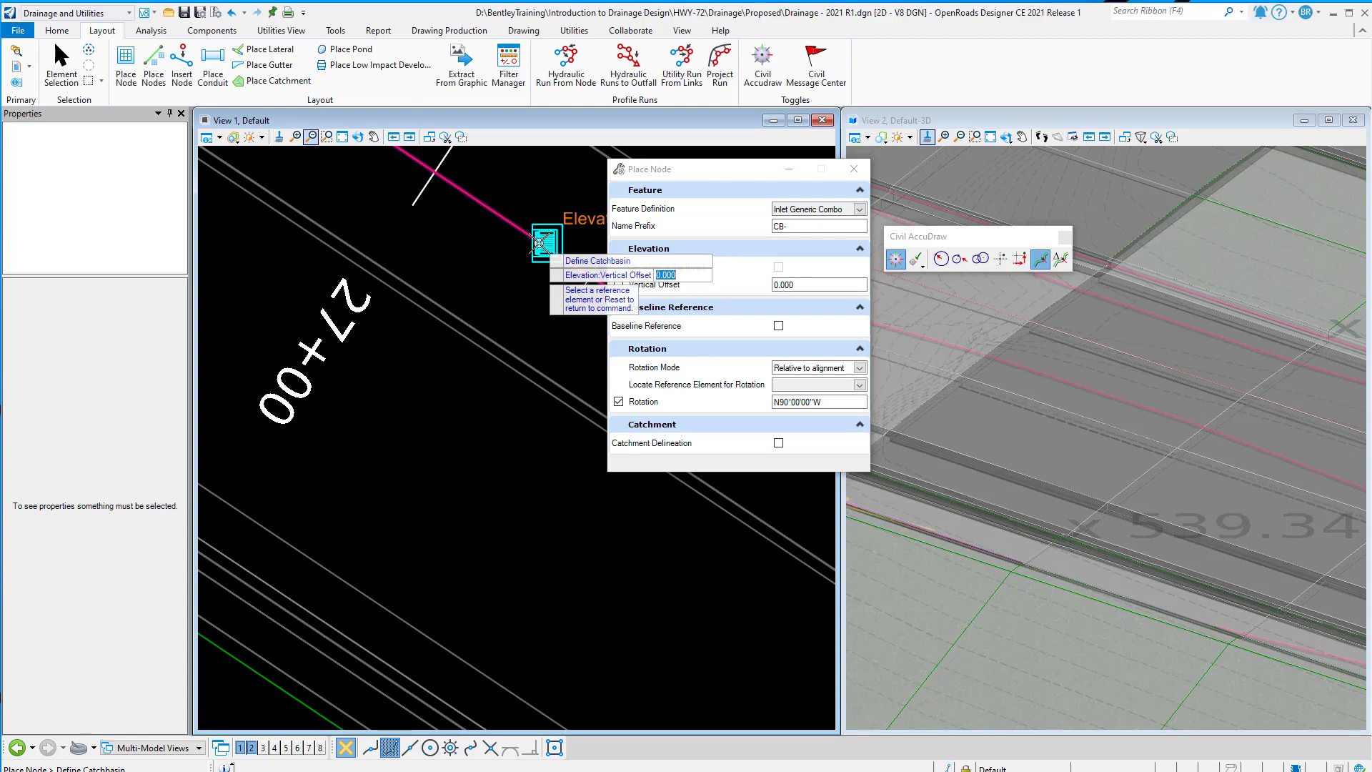
left_click(539, 243)
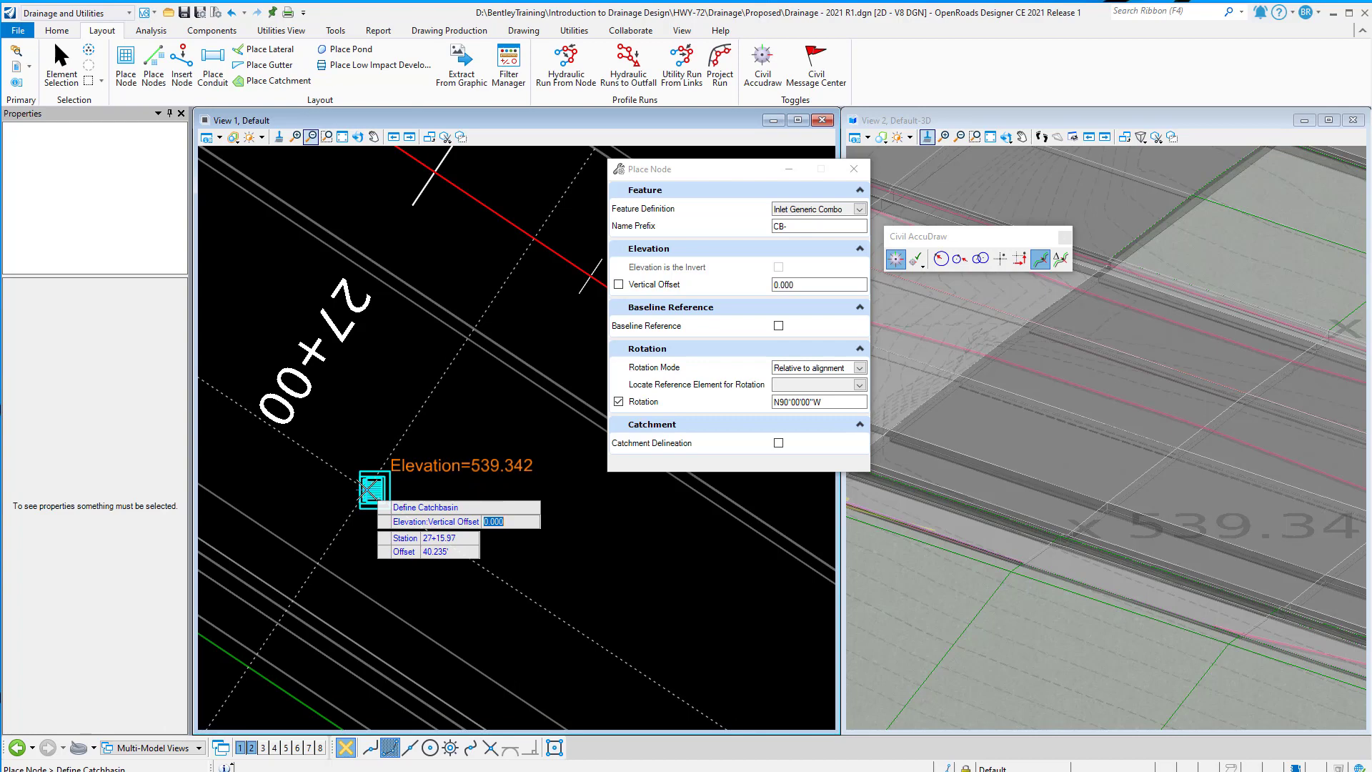
Lock the node at station 27+25.00 and offset 59.500'
key("Tab")
type("27+25")
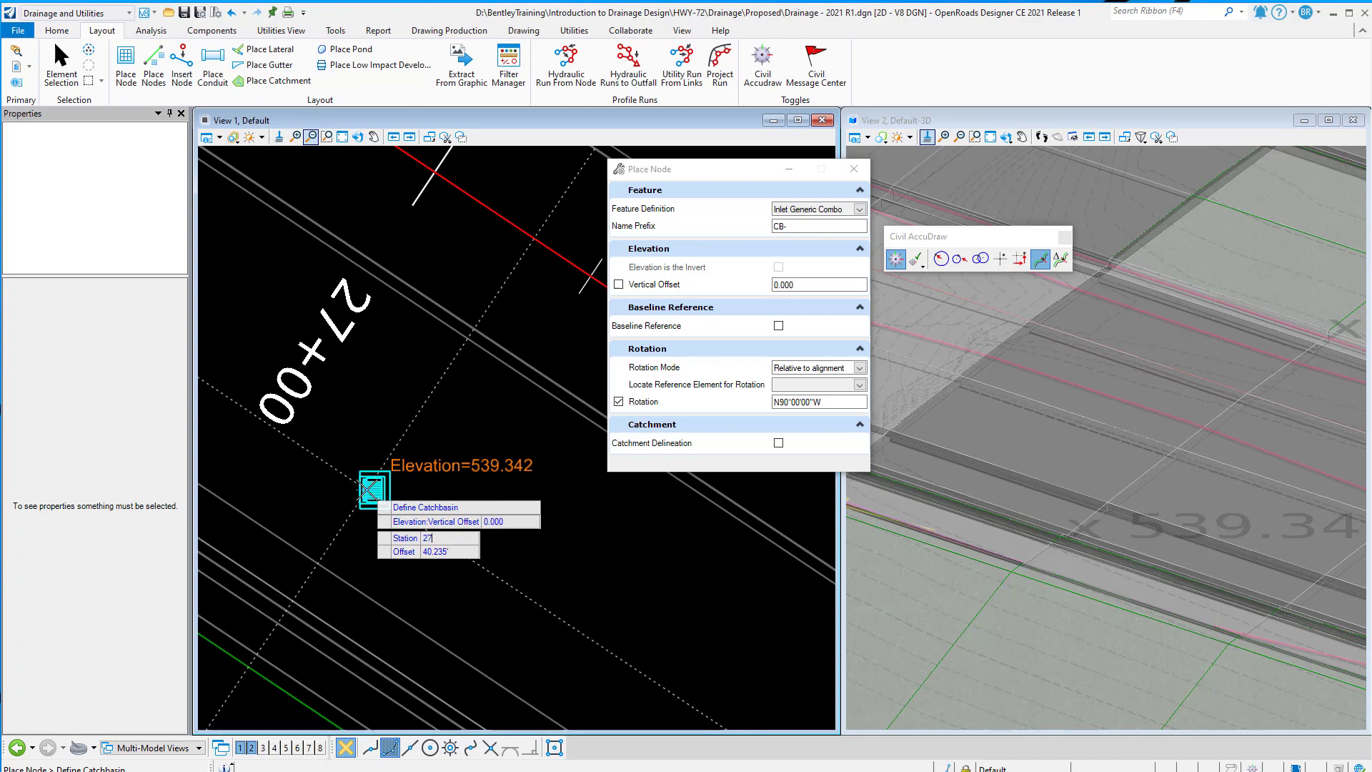
key("Tab")
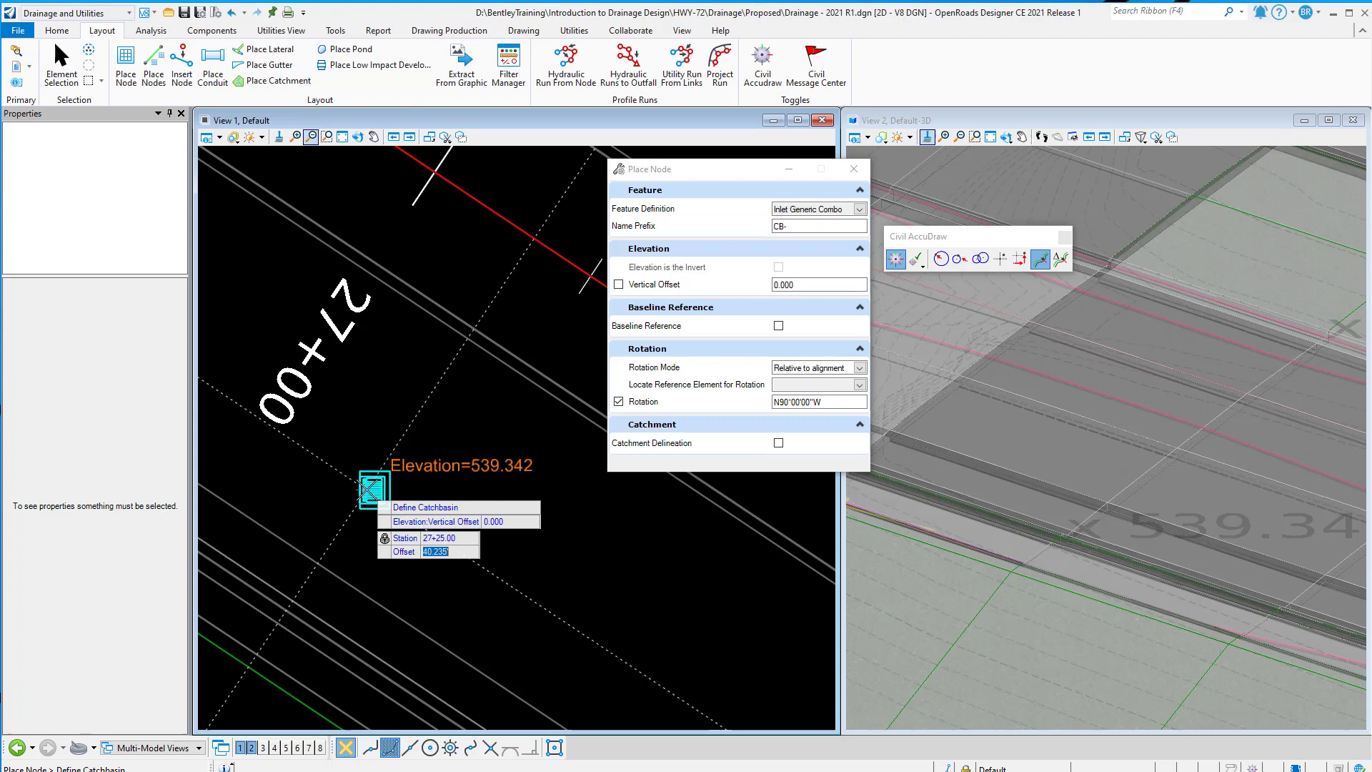
type("59.")
type("5")
key("Tab")
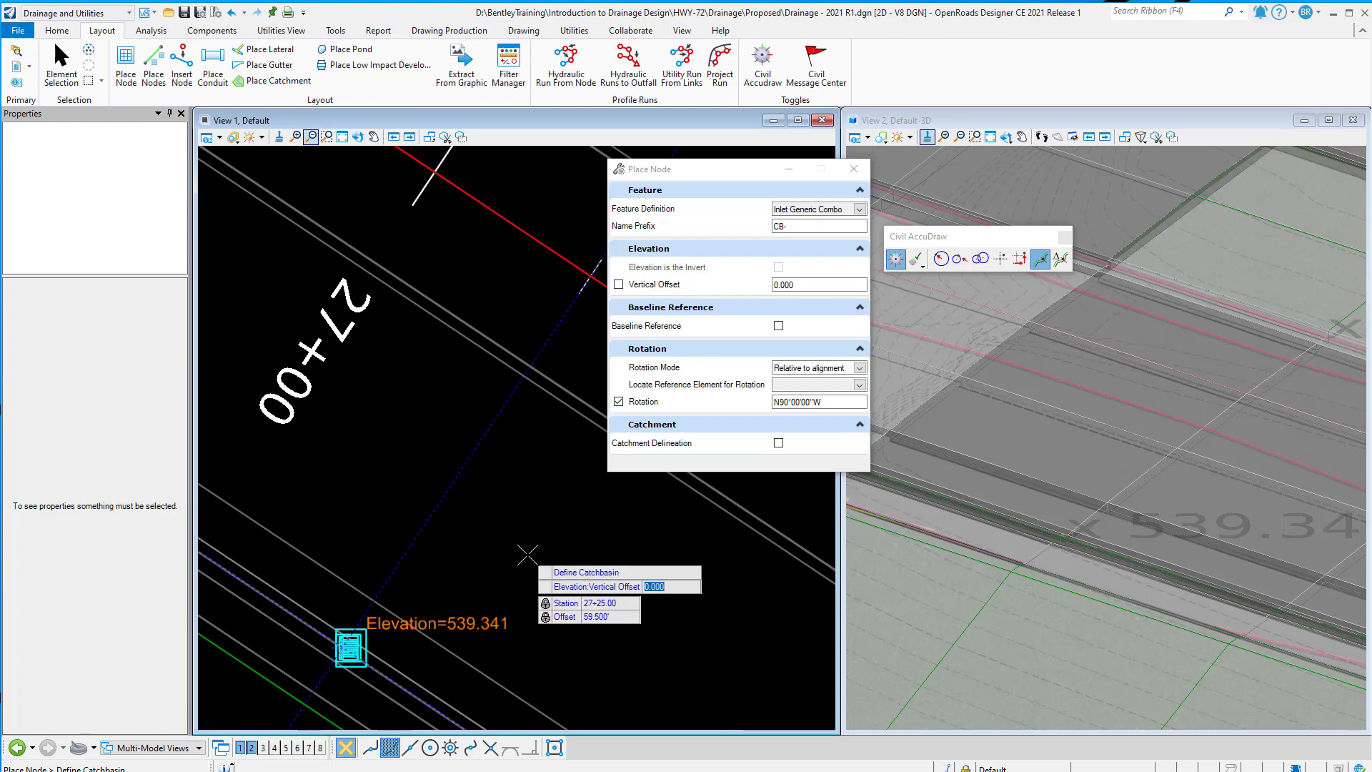
Place the catch basin at the locked point, rotated relative to HWY 72, and return to Element Selection
left_click(527, 554)
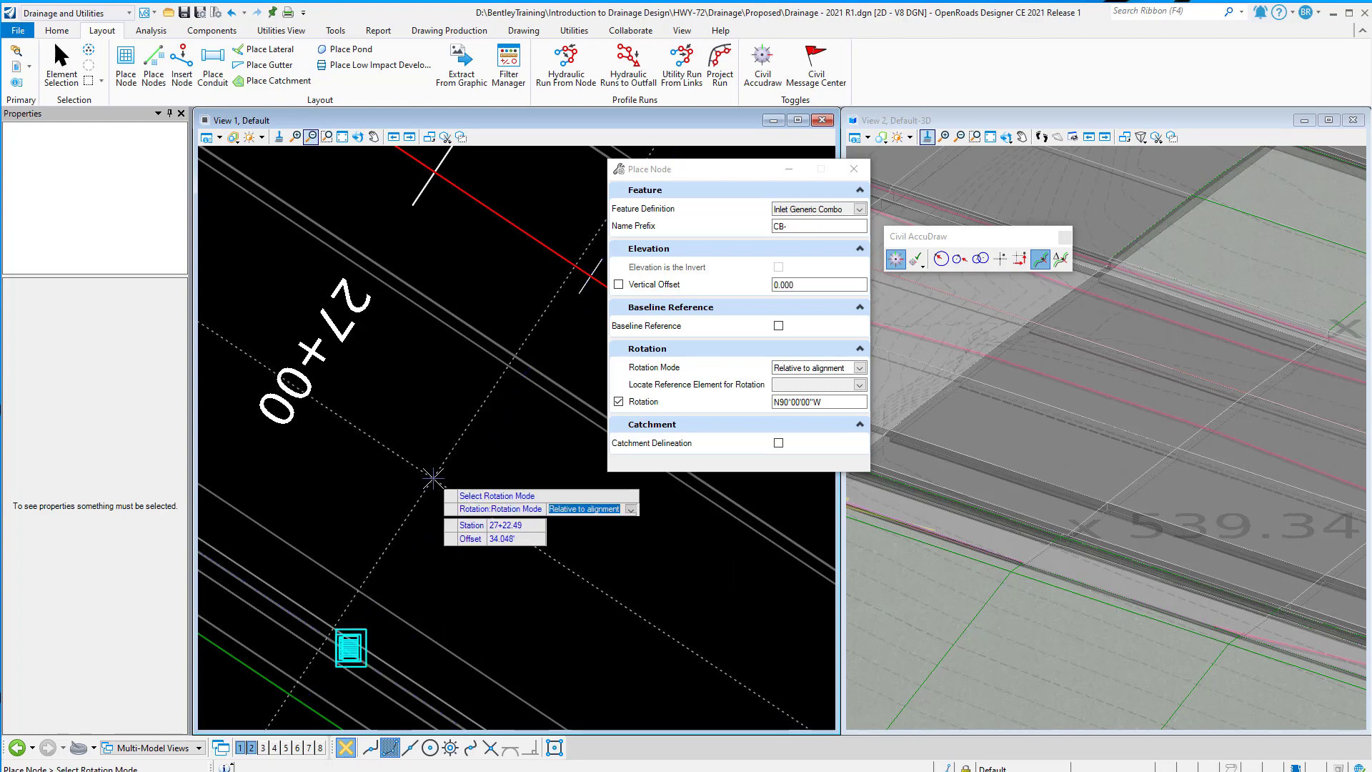
left_click(433, 468)
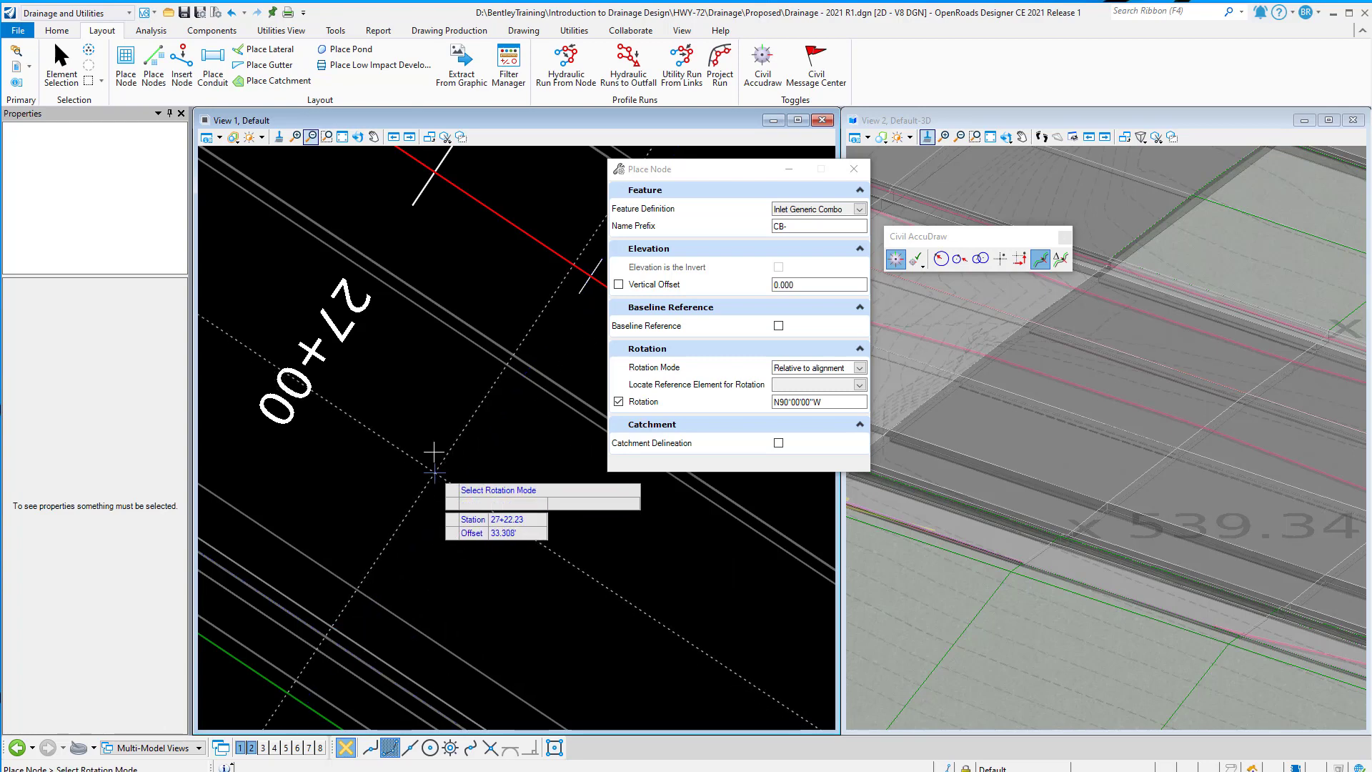
left_click(526, 234)
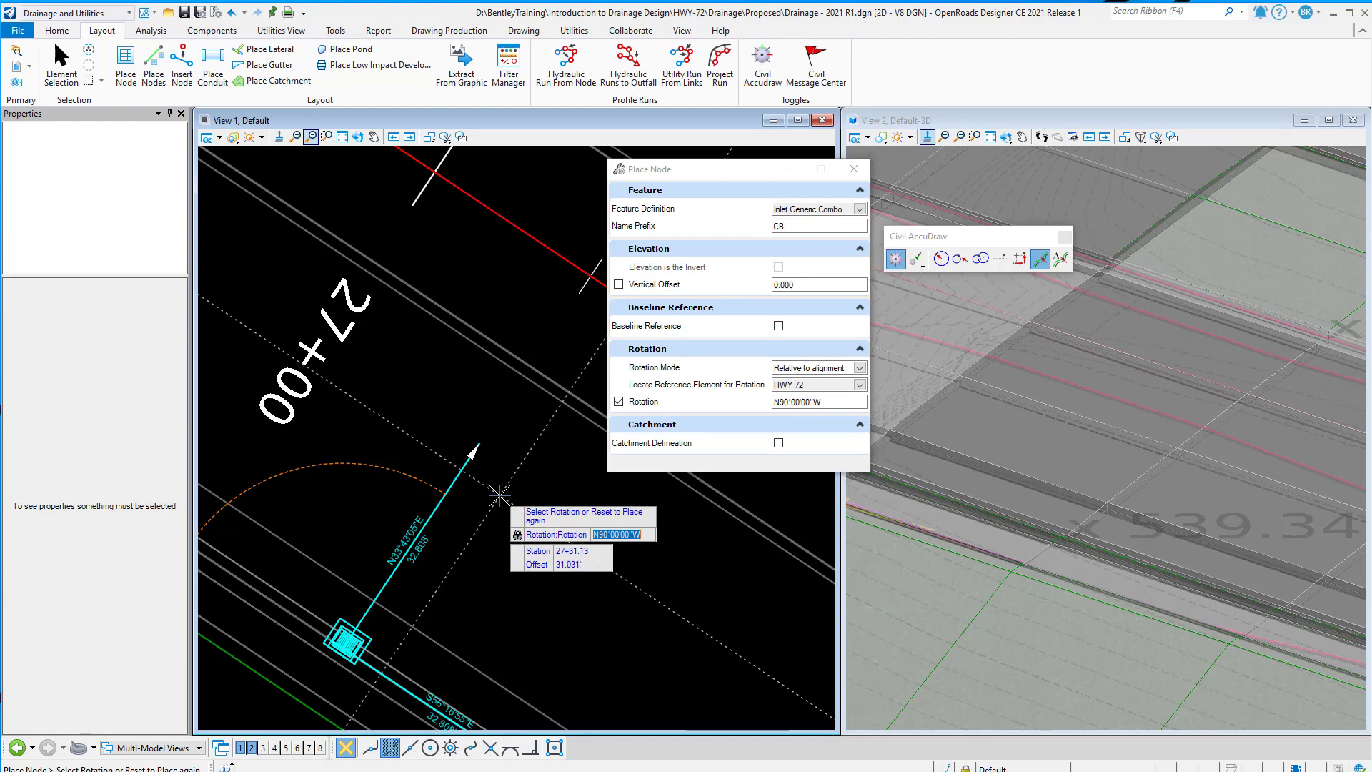
left_click(499, 494)
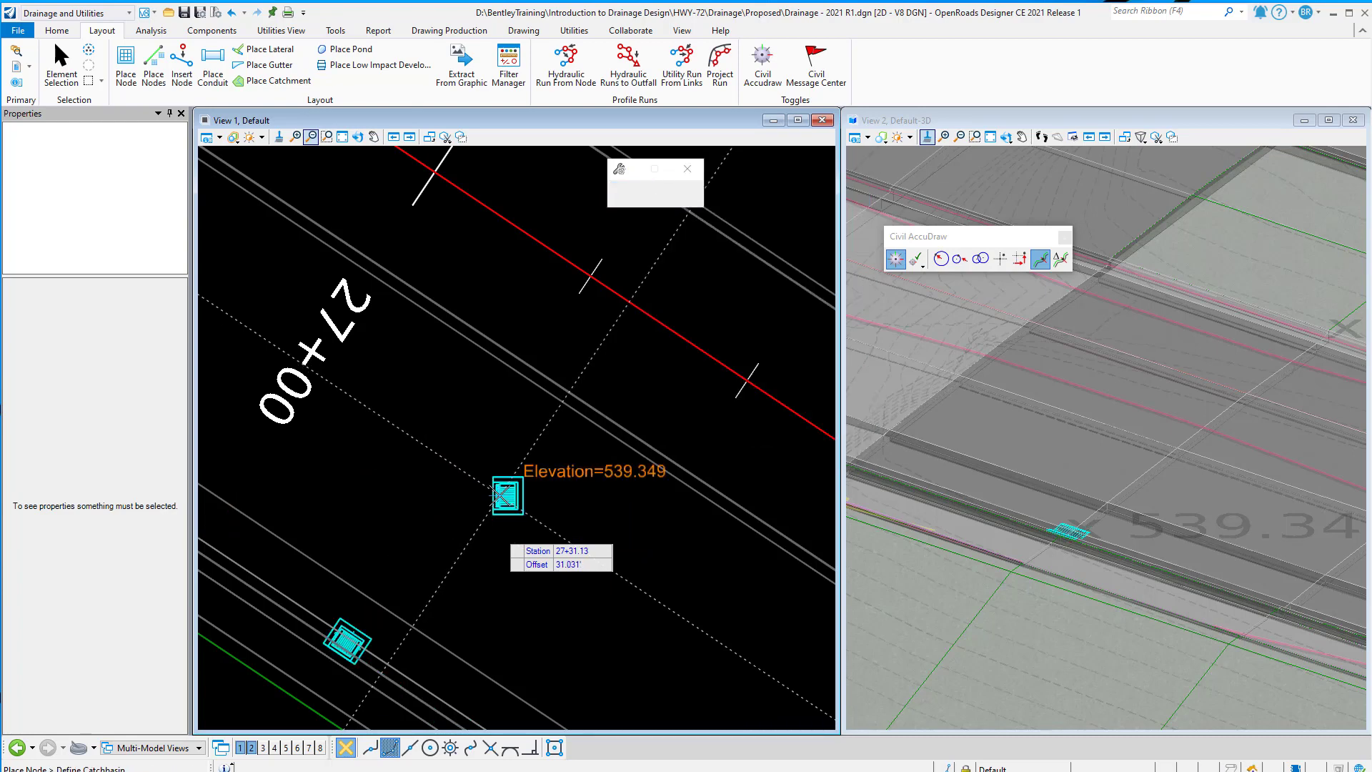
left_click(62, 66)
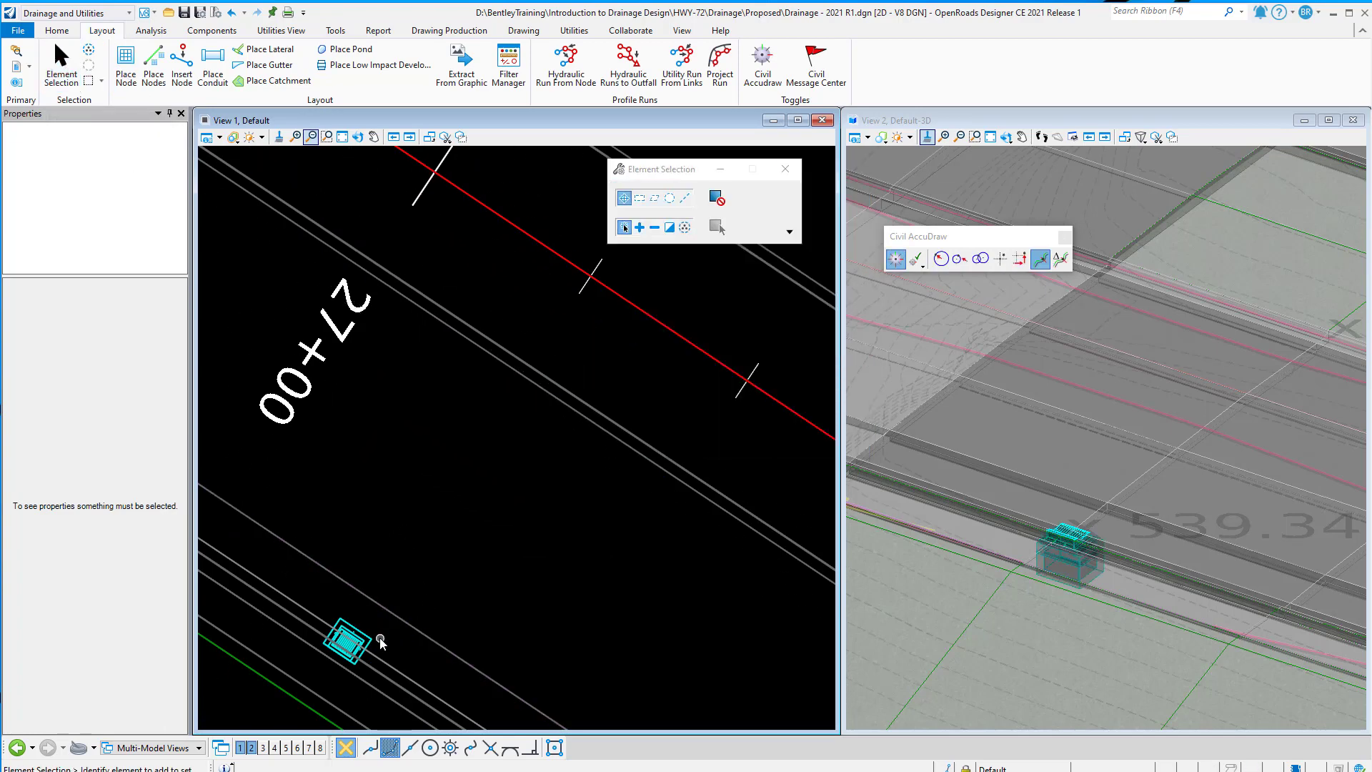
Select the new catch basin, expand Point Constraints, and start editing its Baseline Reference (None)
left_click(357, 640)
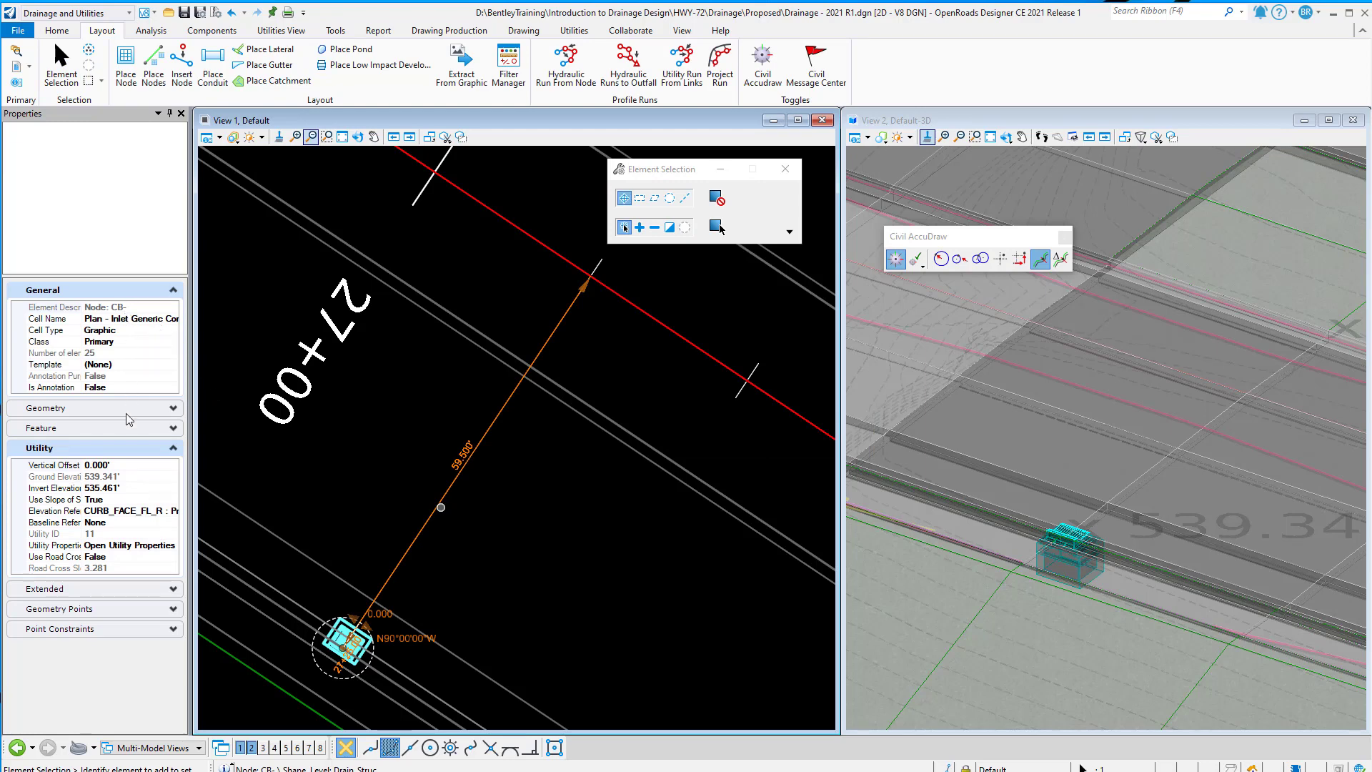
left_click(169, 632)
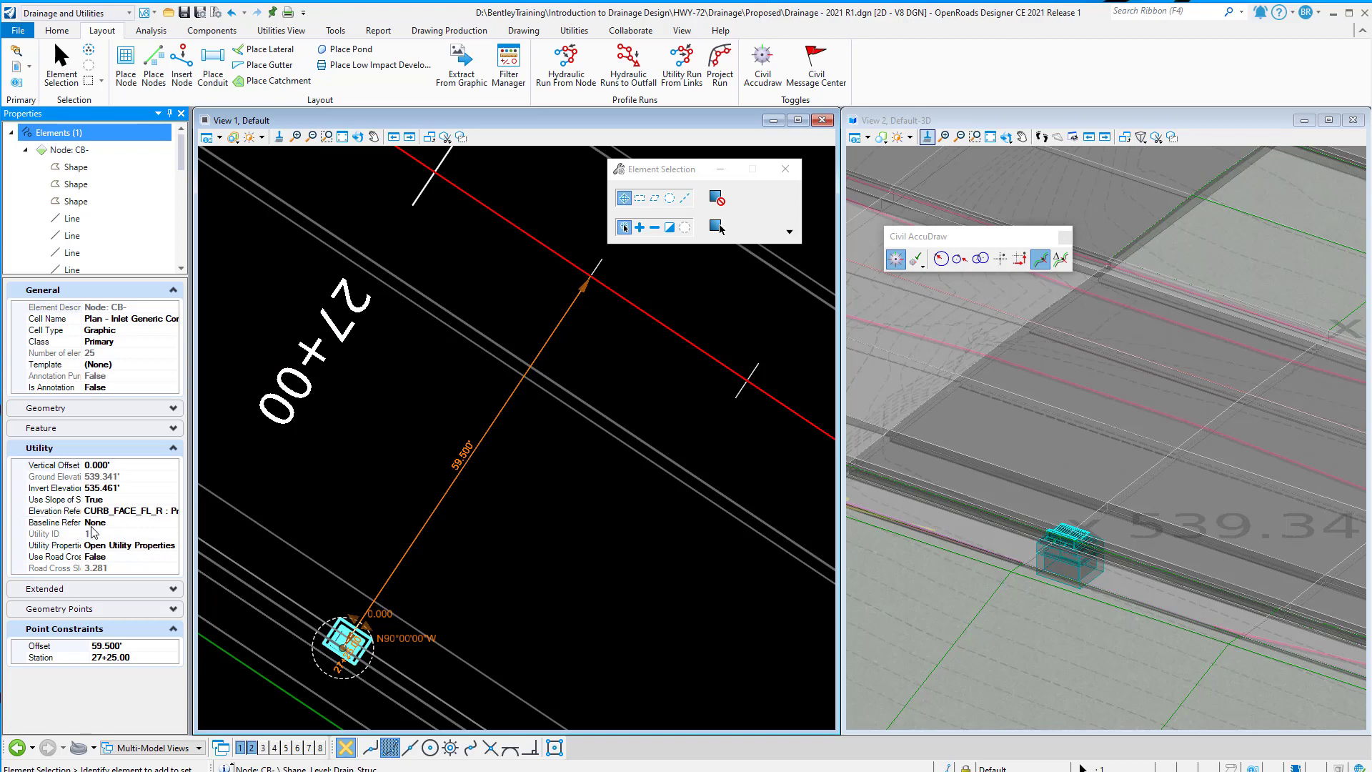
left_click(157, 523)
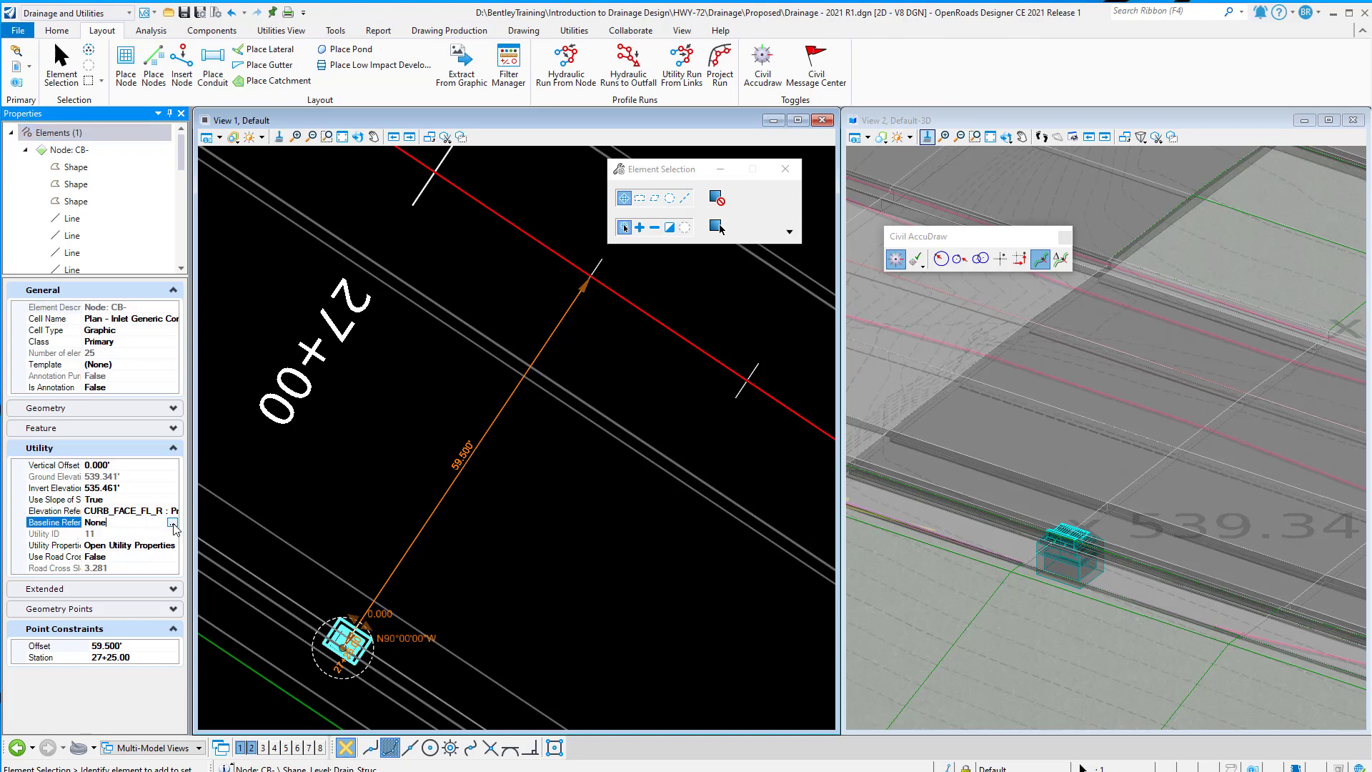
left_click(172, 522)
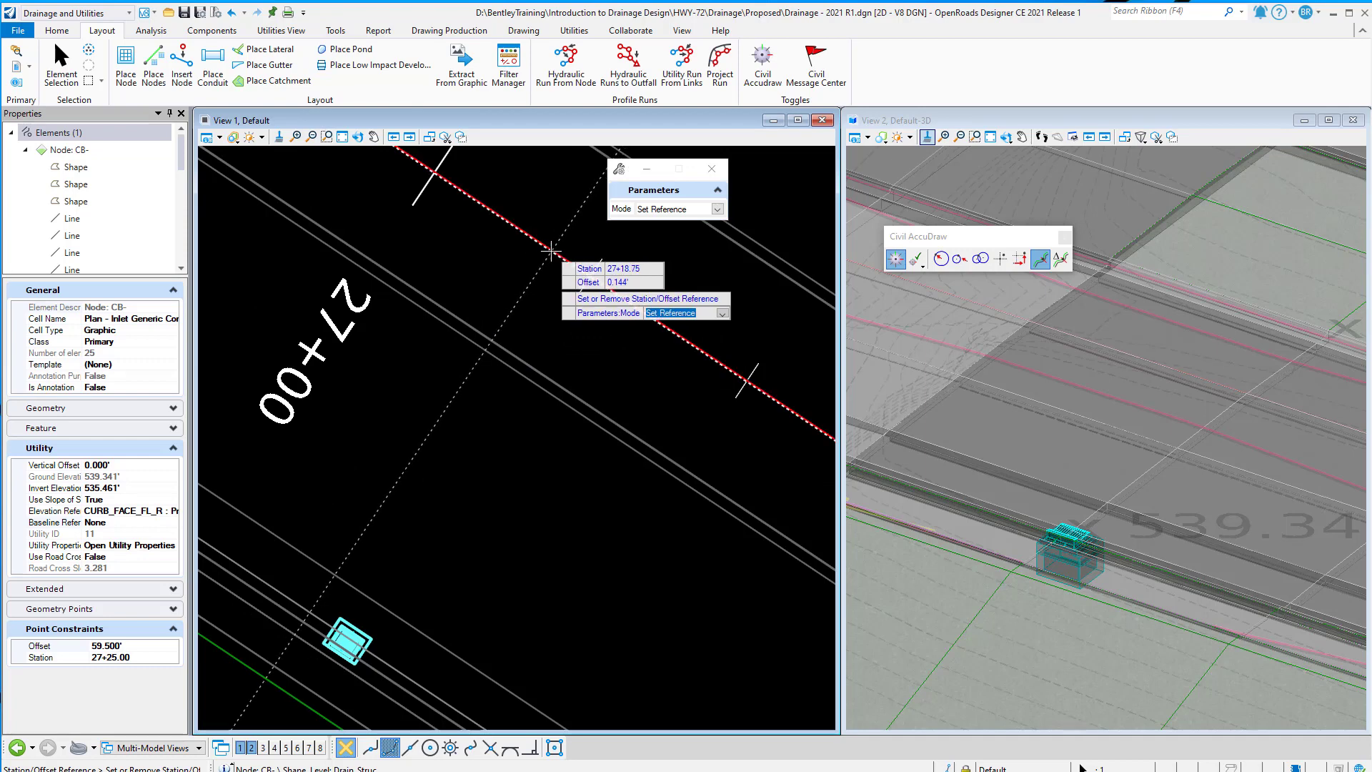
Set the catch basin's baseline reference to the HWY 72 alignment
left_click(552, 248)
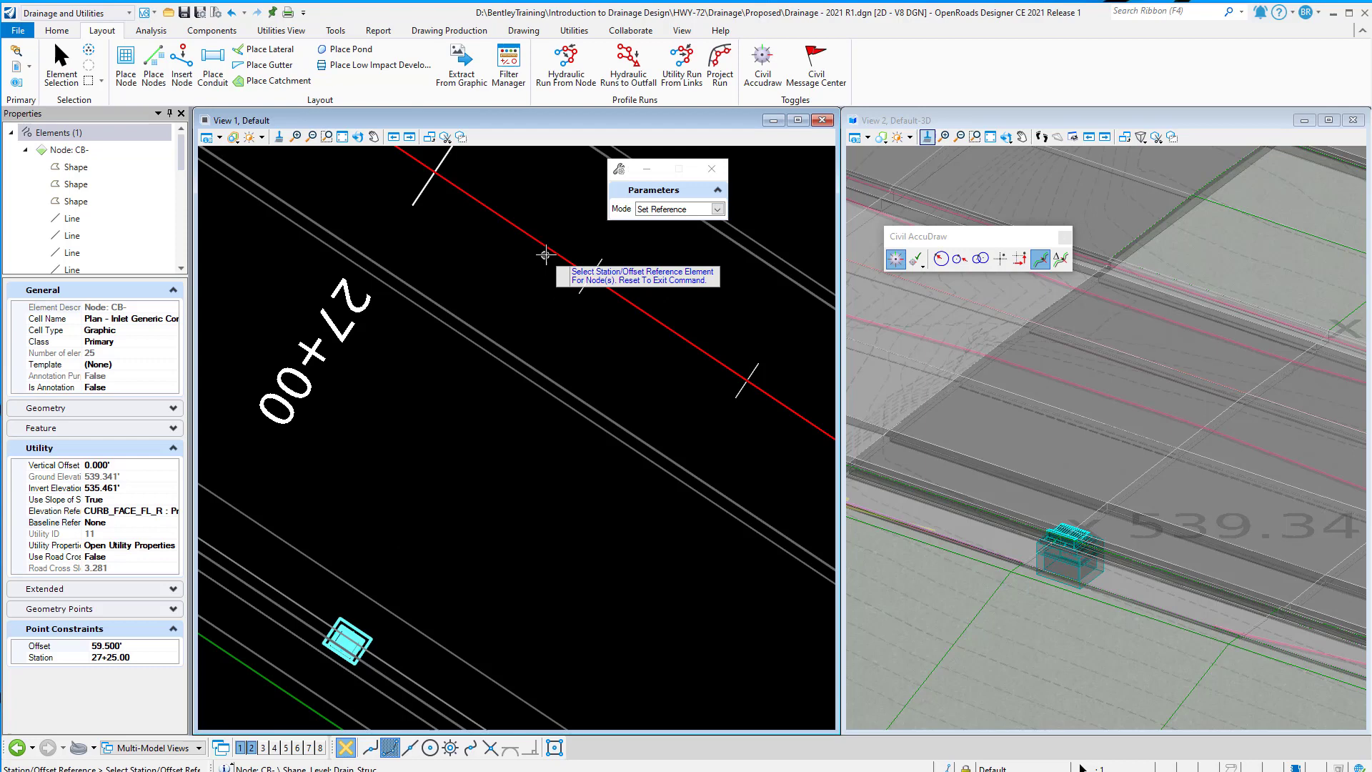
right_click(474, 313)
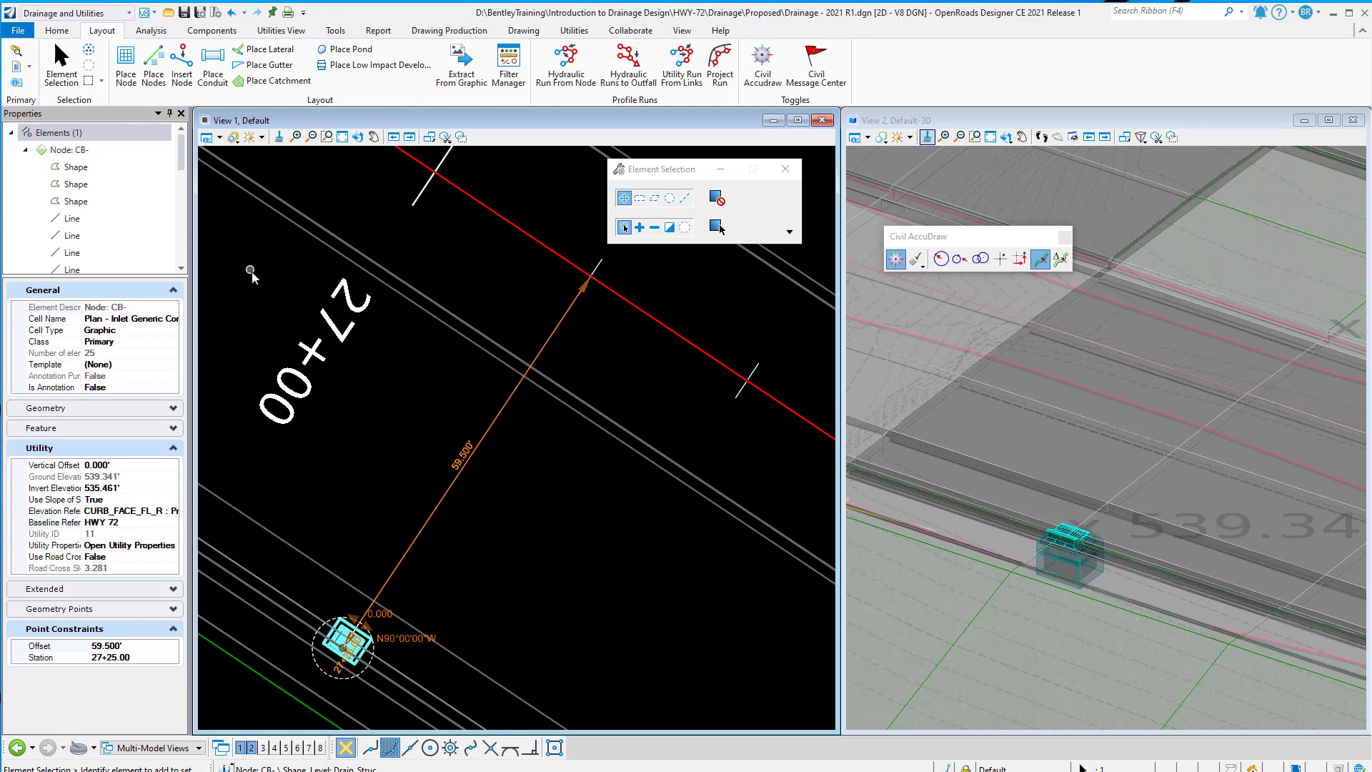
Start a new node with Baseline Reference checked, taking elevation from the curb line
left_click(353, 427)
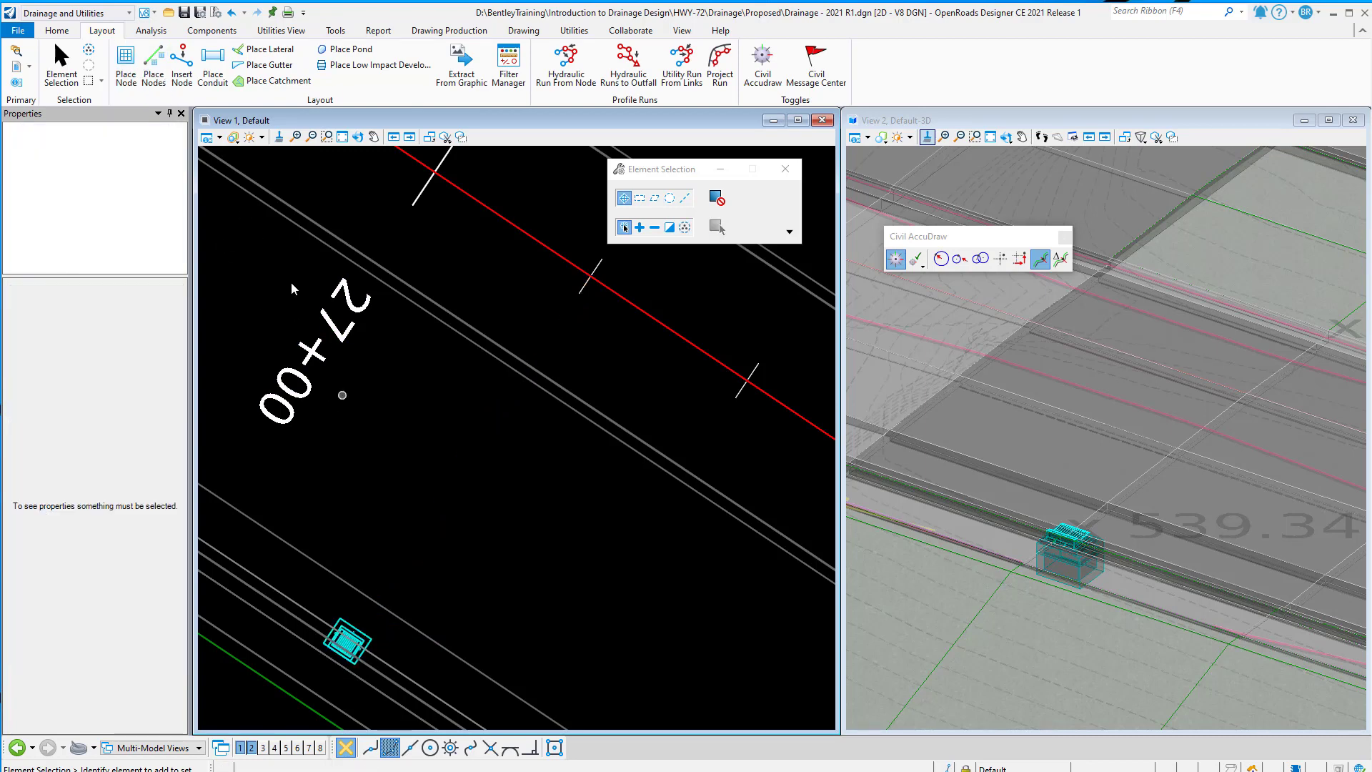
left_click(126, 60)
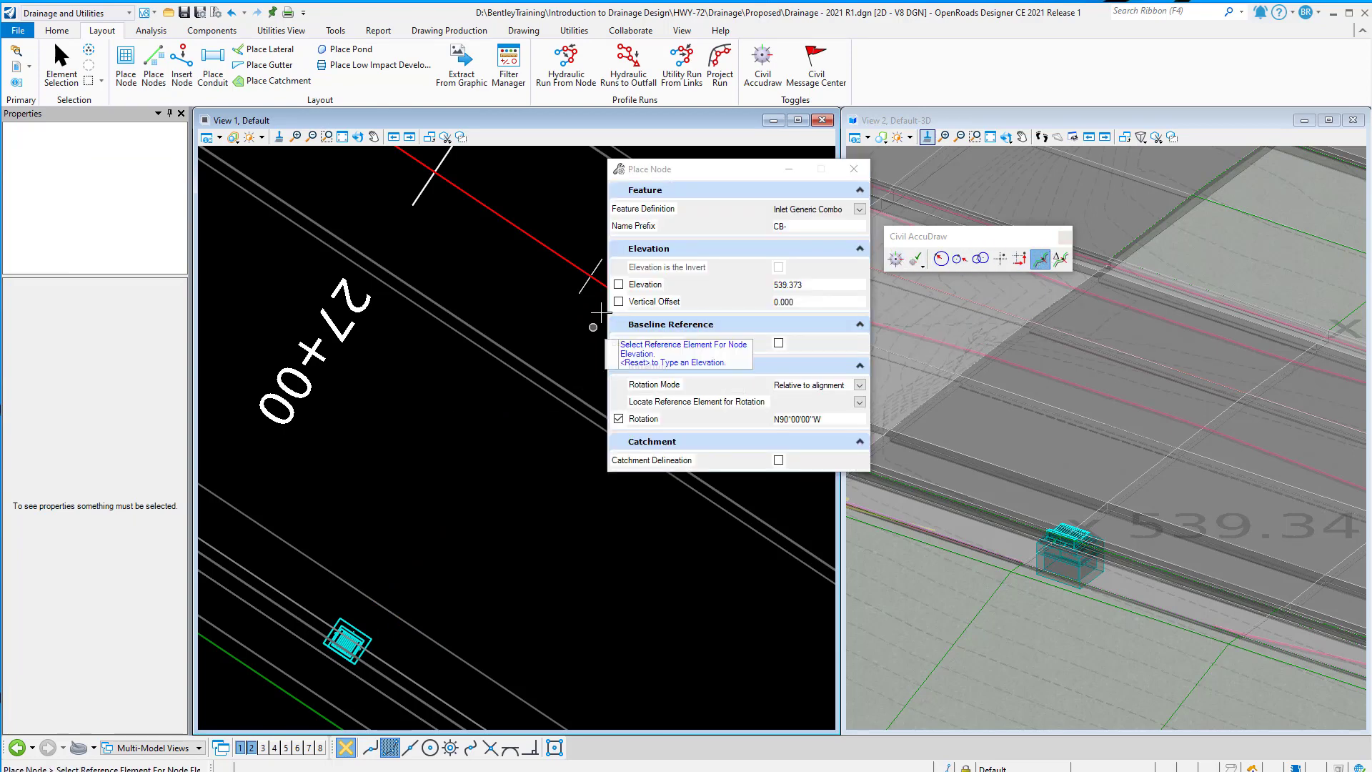
left_click_drag(734, 171, 722, 171)
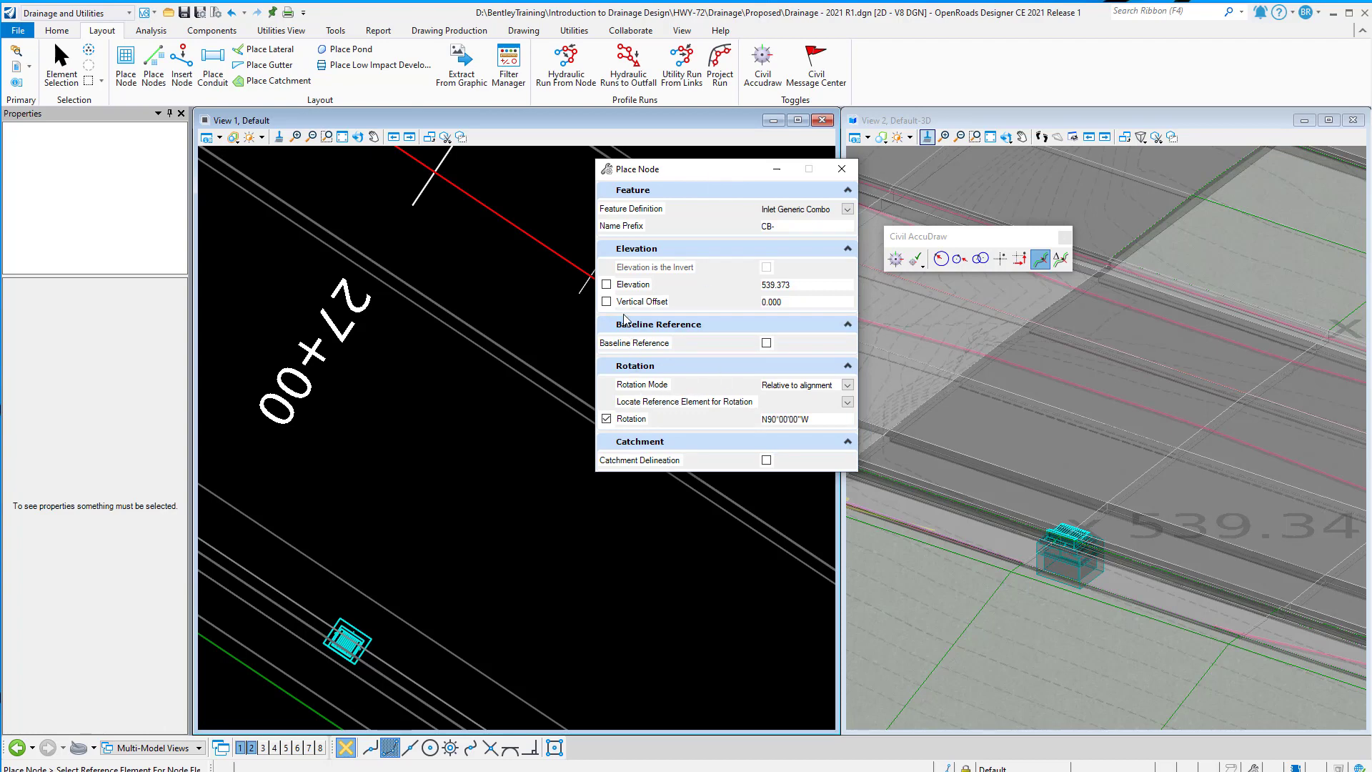
left_click(769, 343)
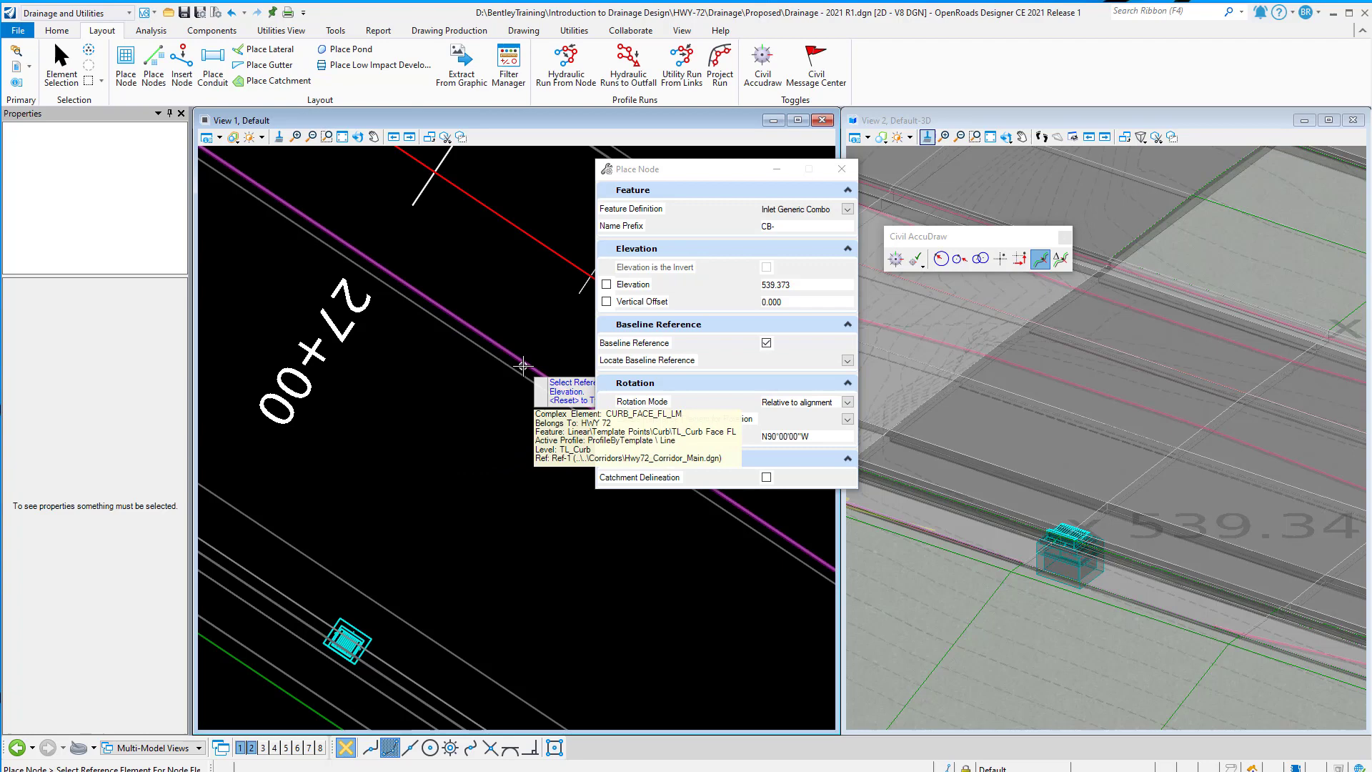
left_click(522, 365)
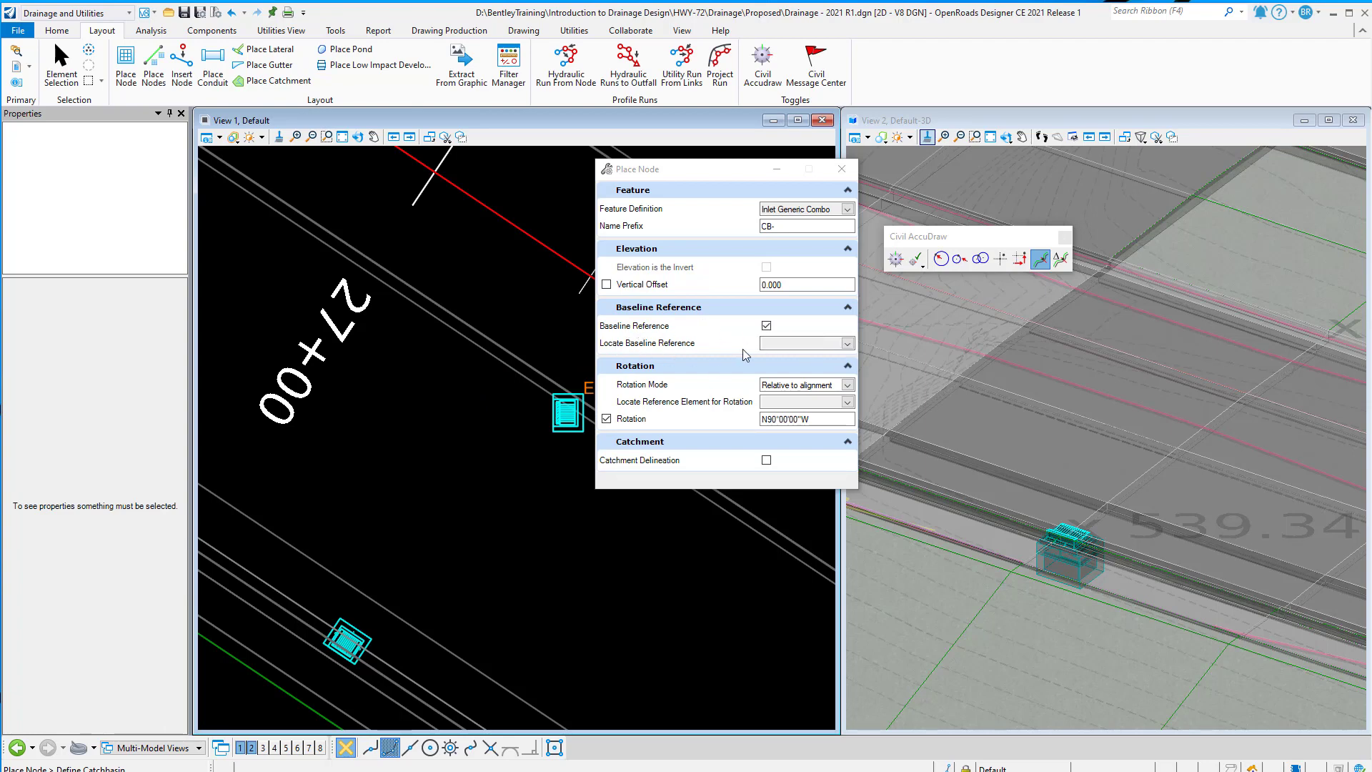
Place the catch basin with HWY 72 baseline, default elevation, and NE rotation relative to HWY 72
left_click(846, 345)
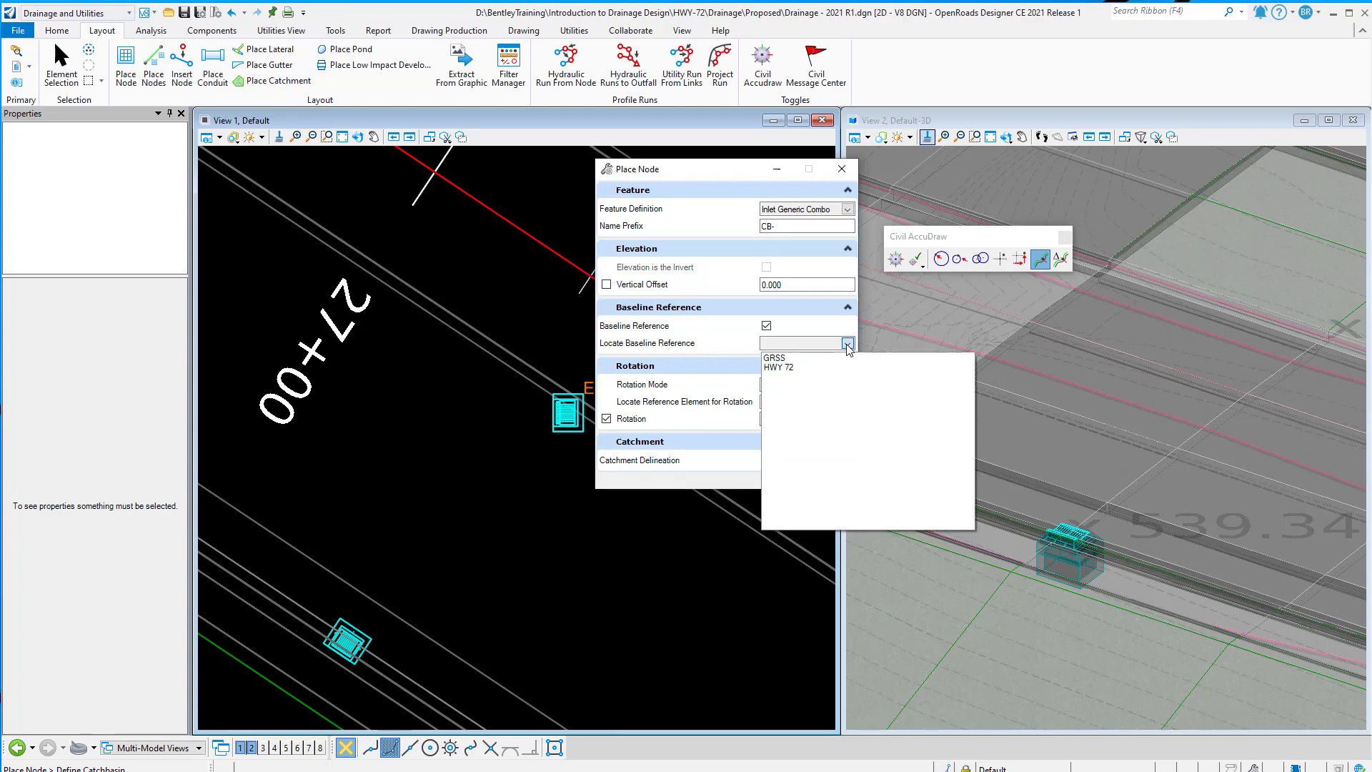
left_click(780, 367)
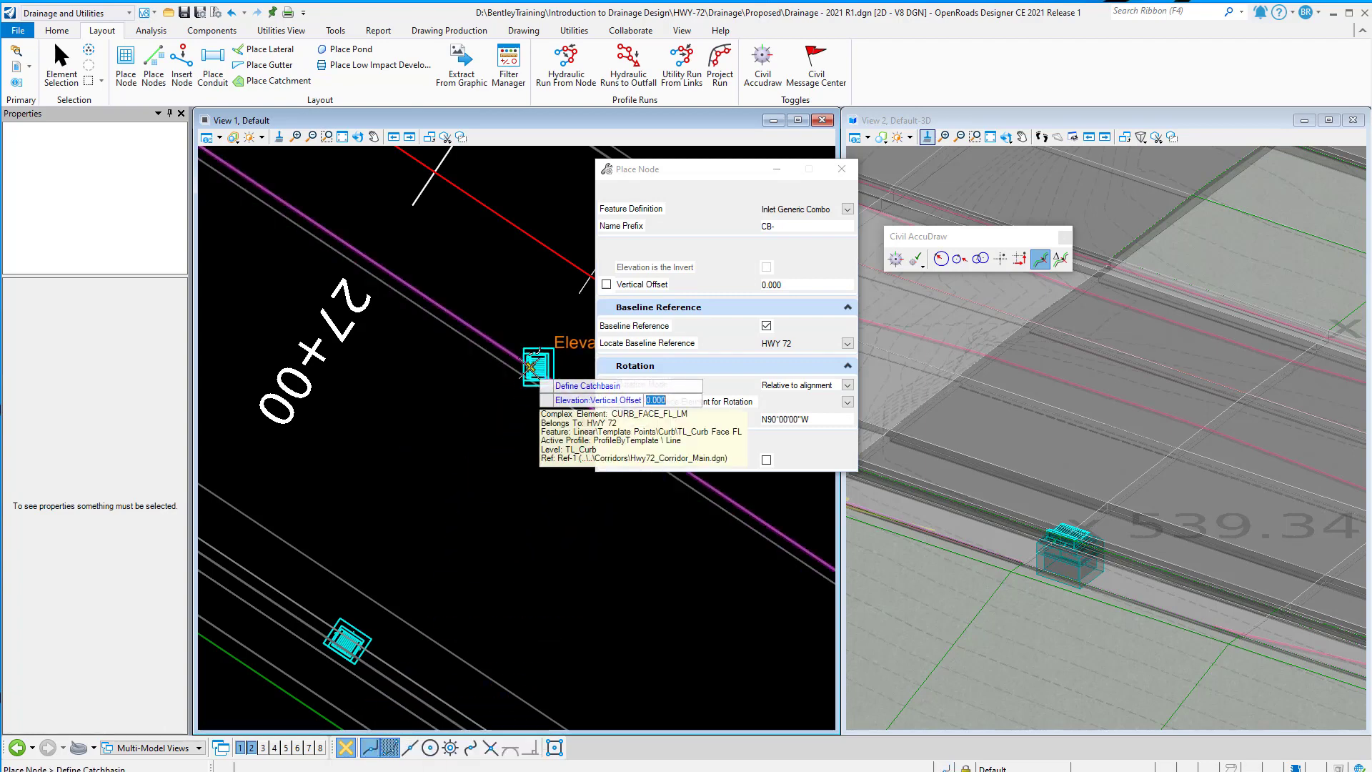
left_click(525, 383)
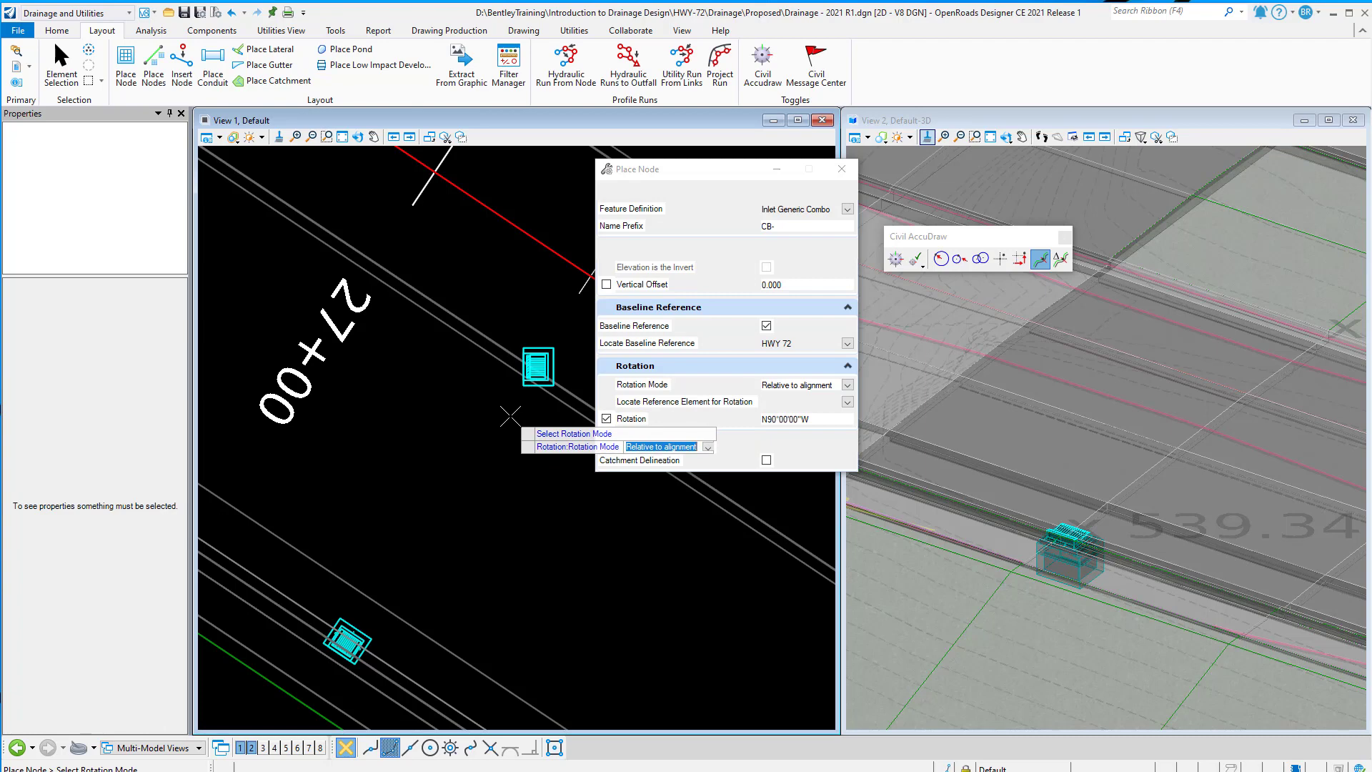
left_click(510, 415)
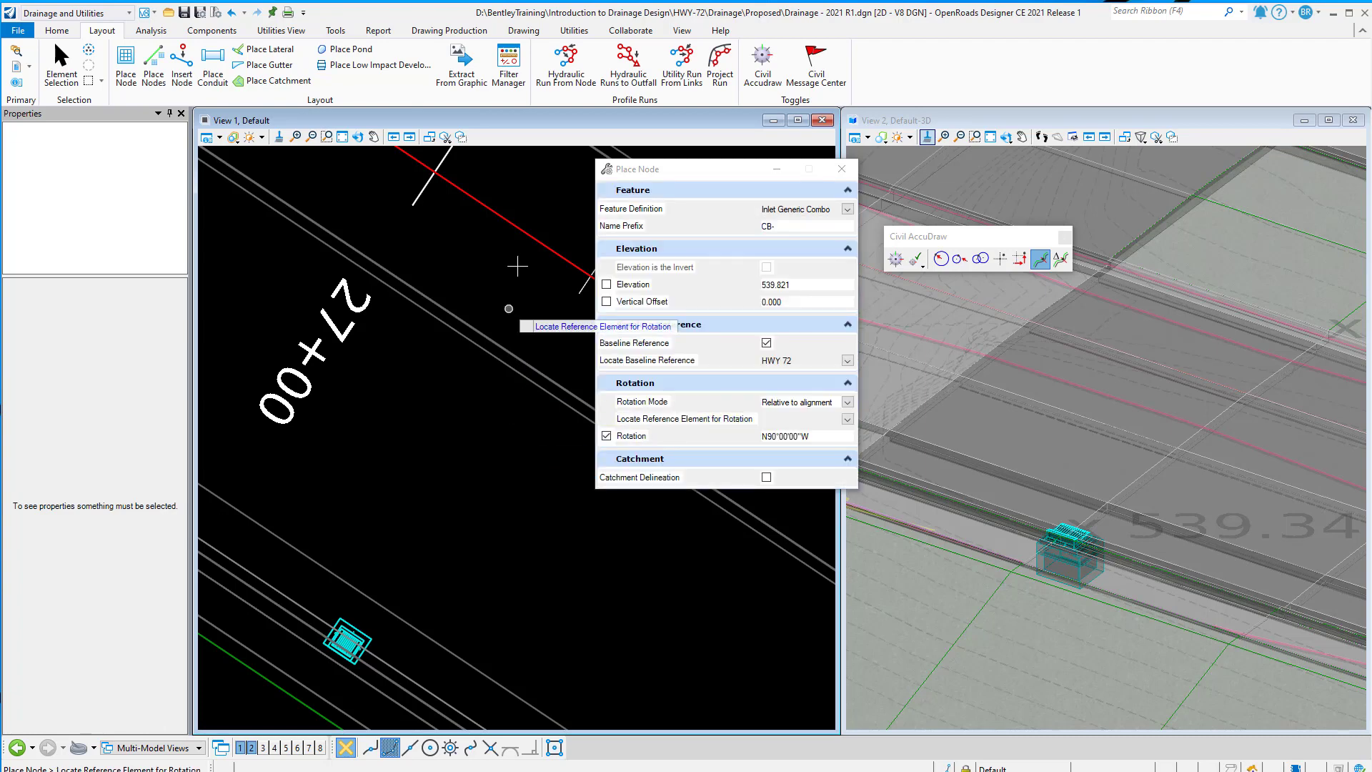
left_click(540, 245)
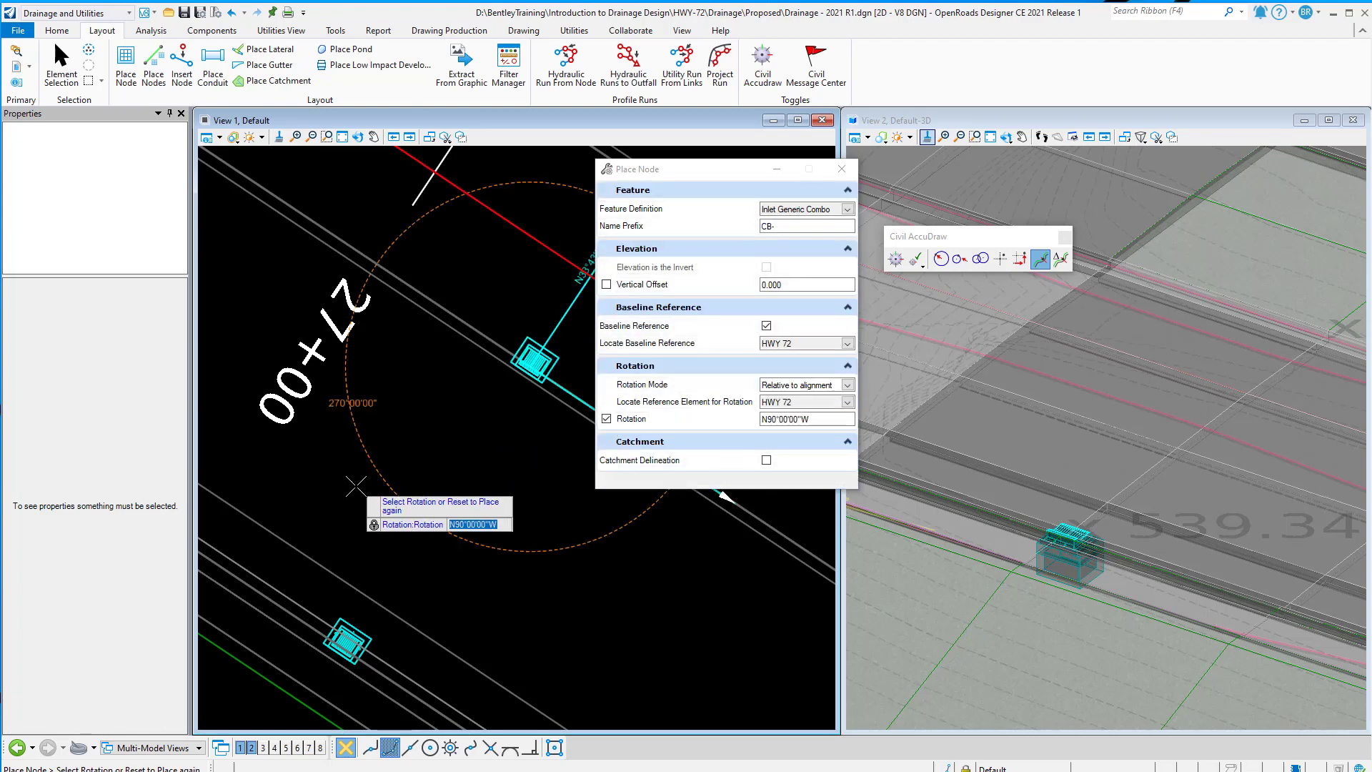
type("n")
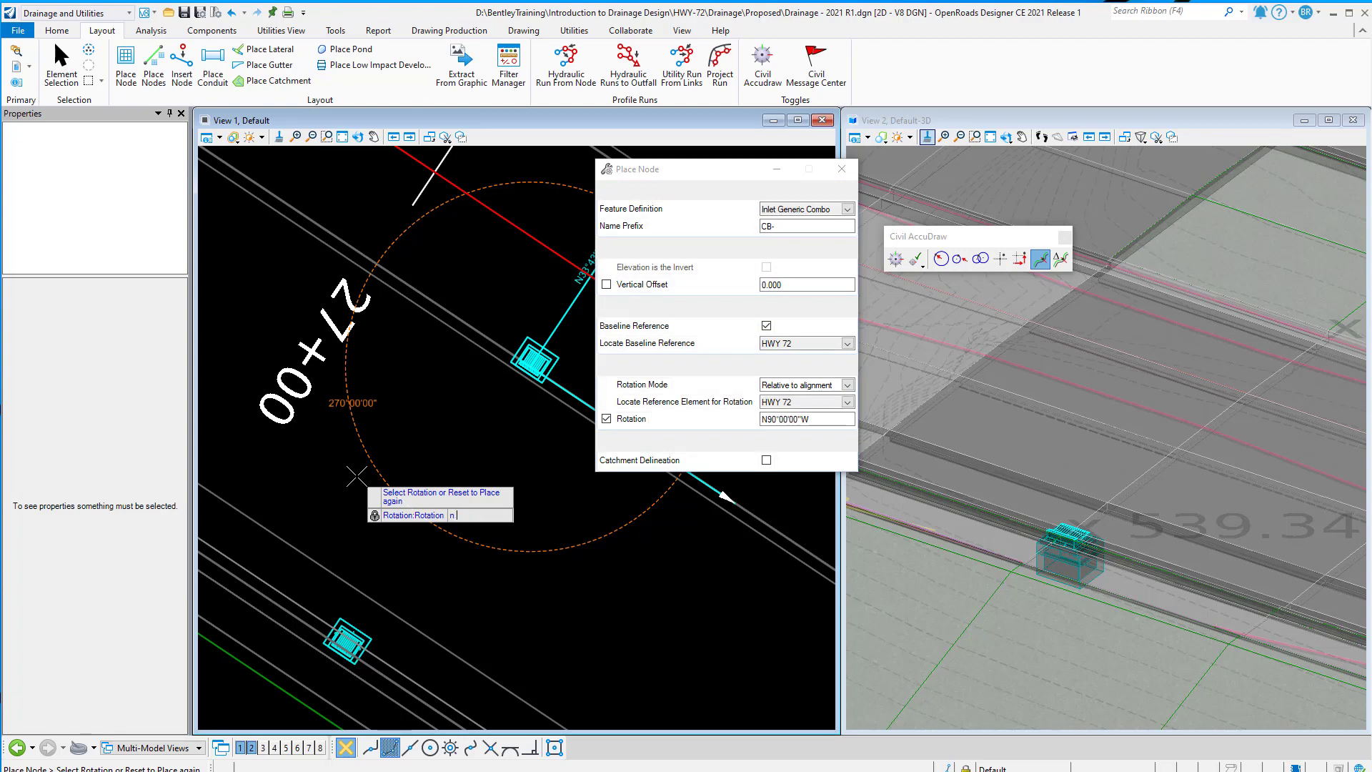
type("e")
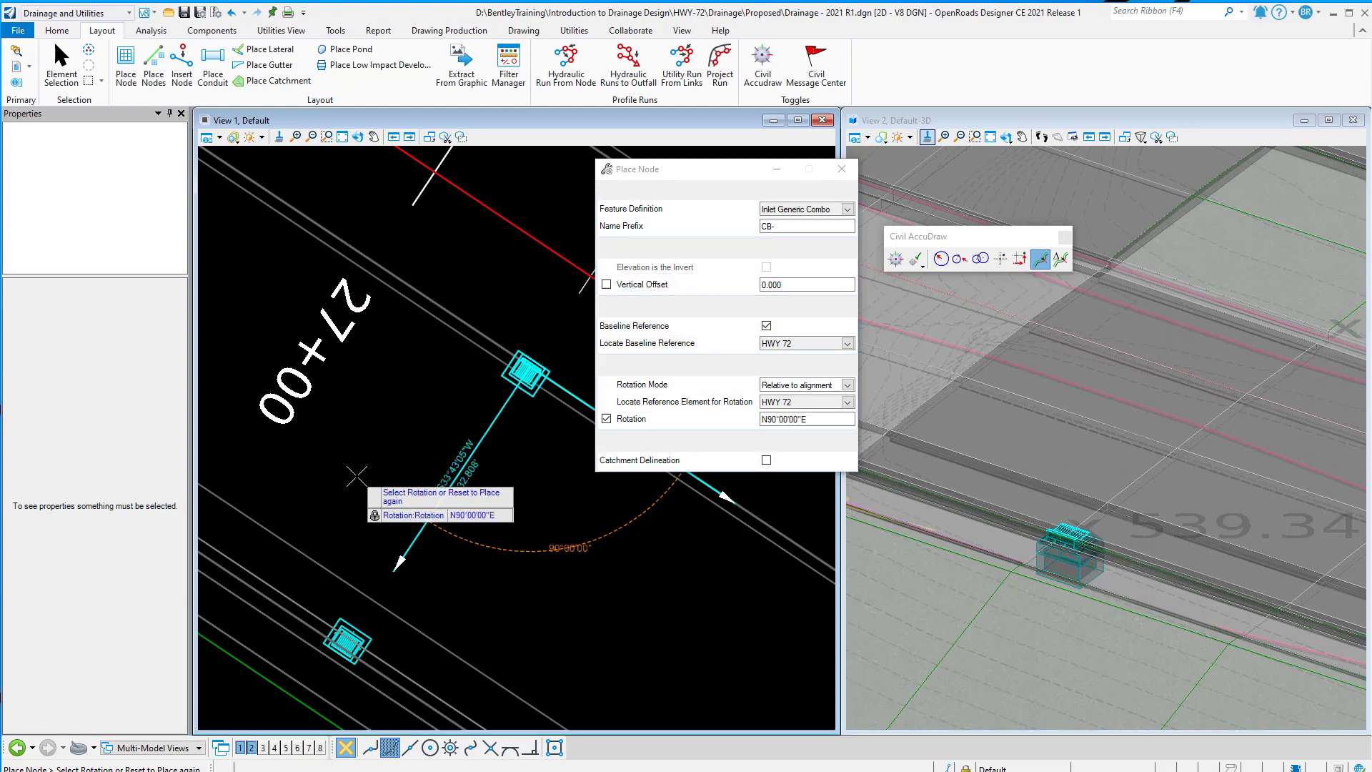
left_click(374, 446)
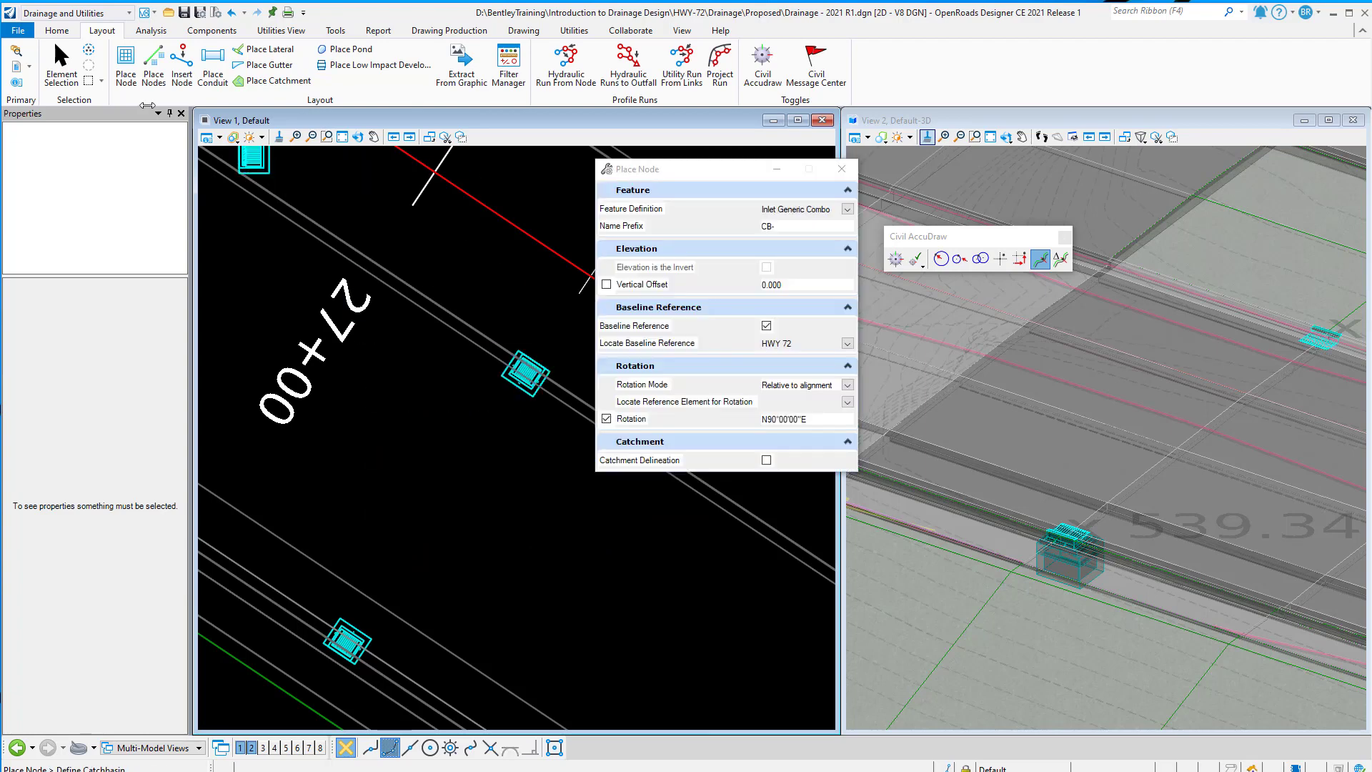
Select node CB-1 to confirm its HWY 72 baseline reference, then zoom out
key("Escape")
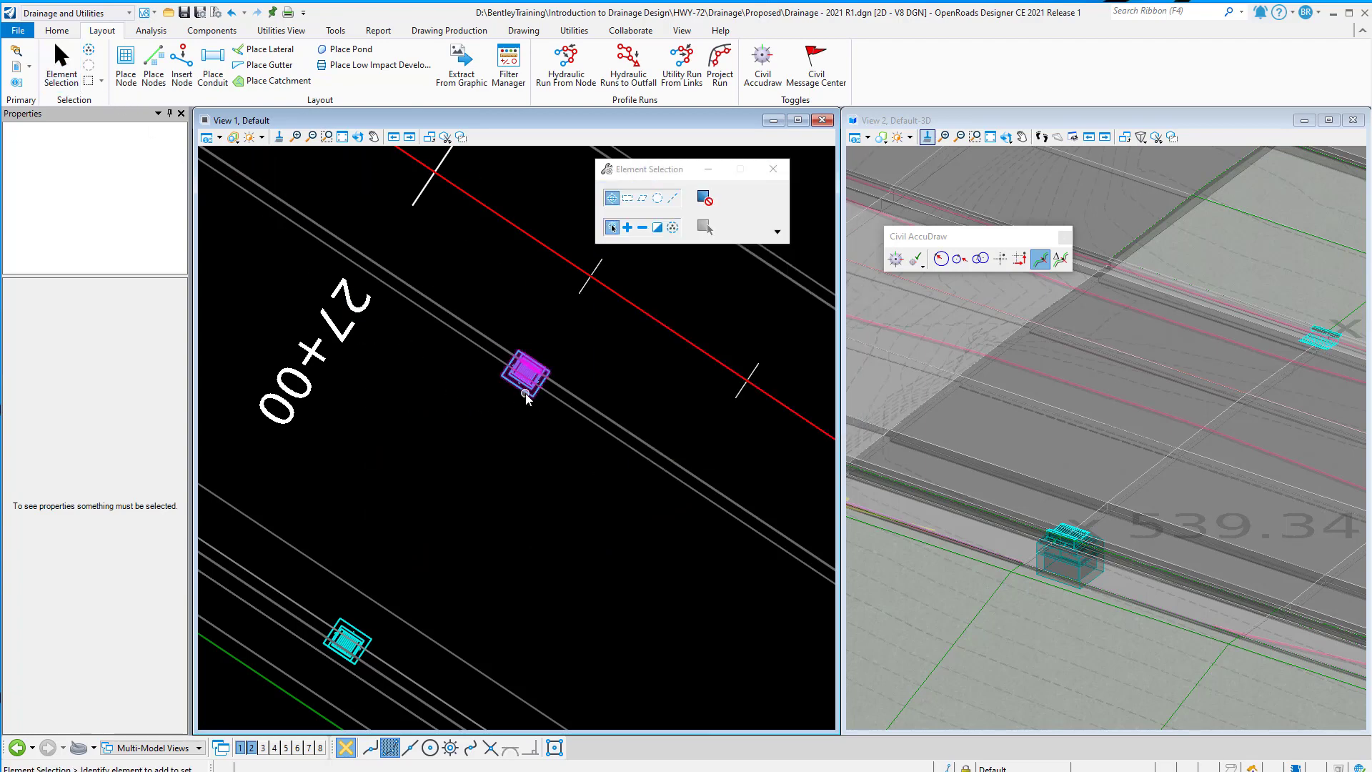
left_click(525, 378)
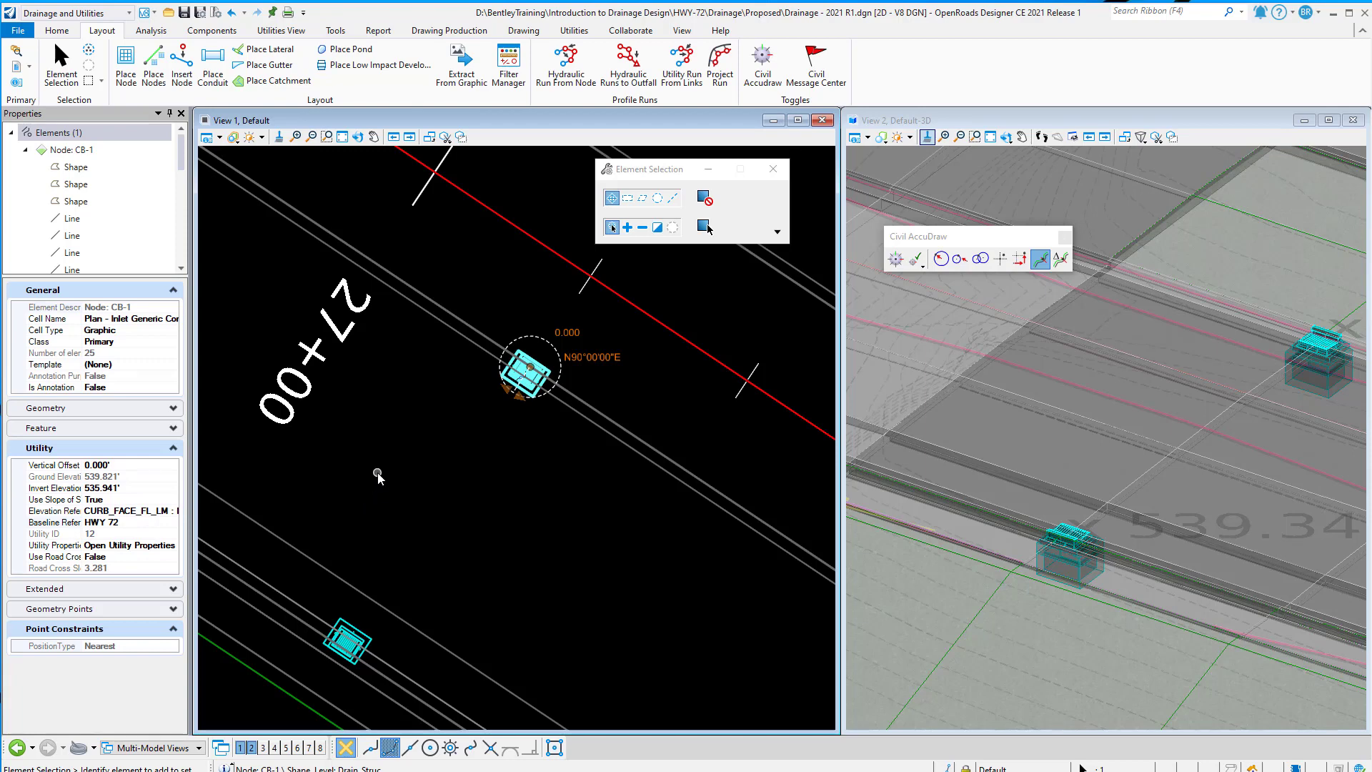
scroll(368, 450, "down", 1)
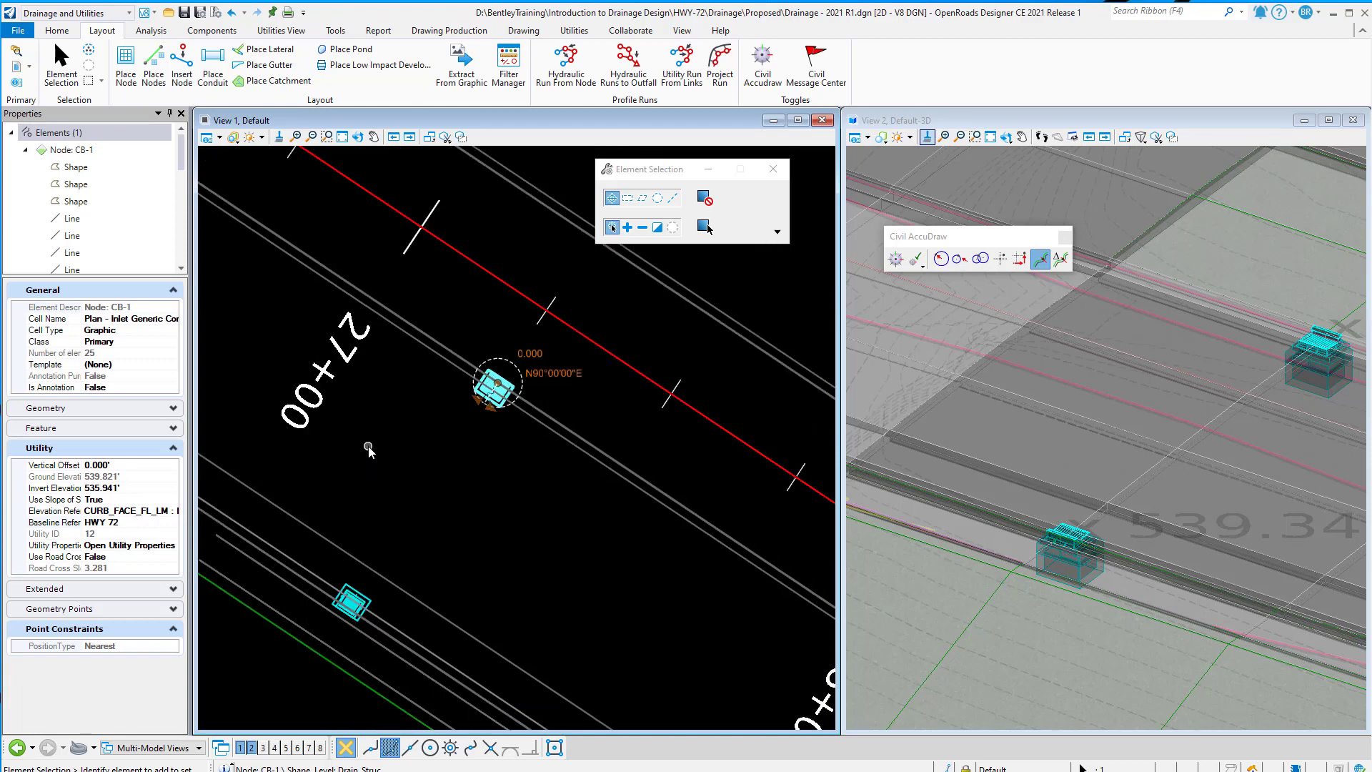
scroll(367, 446, "down", 1)
left_click(129, 63)
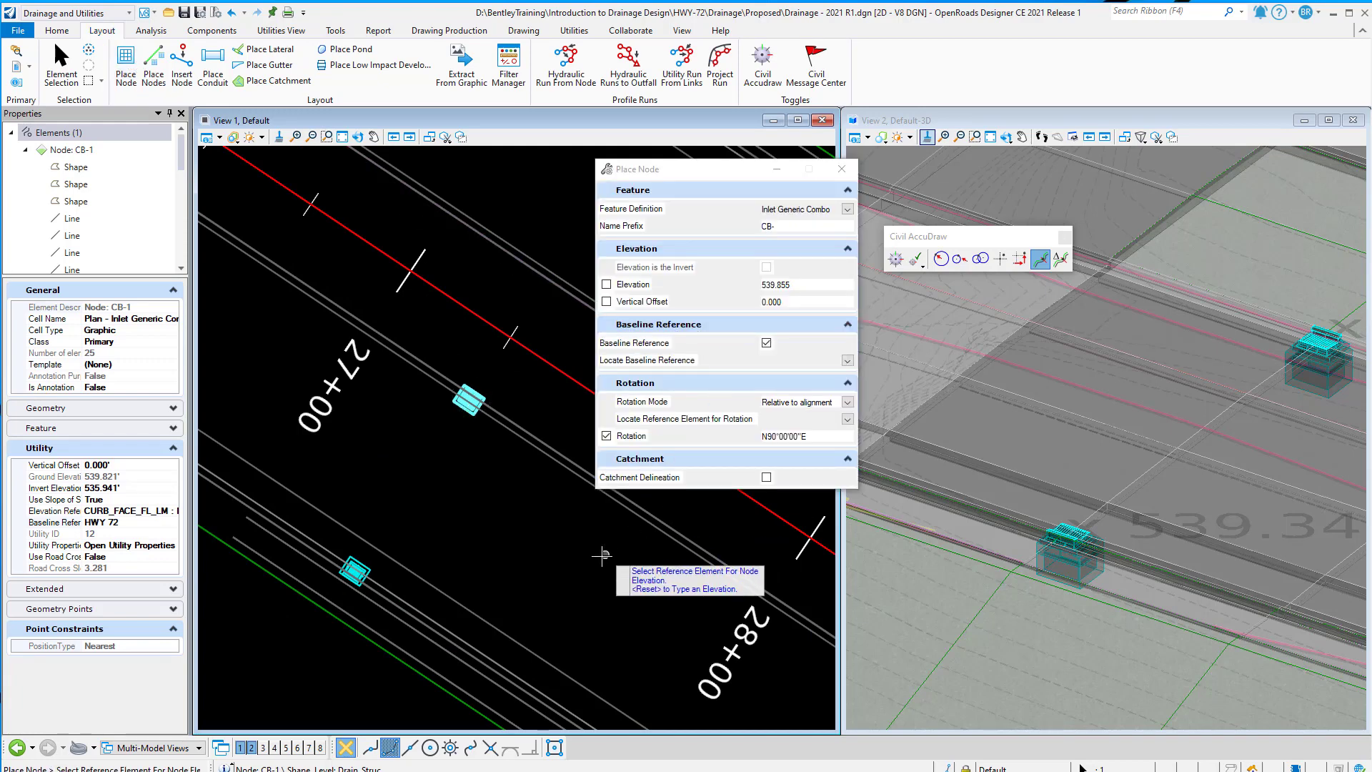
Take elevation from the curb line and pick HWY 72 as the baseline reference
left_click(723, 564)
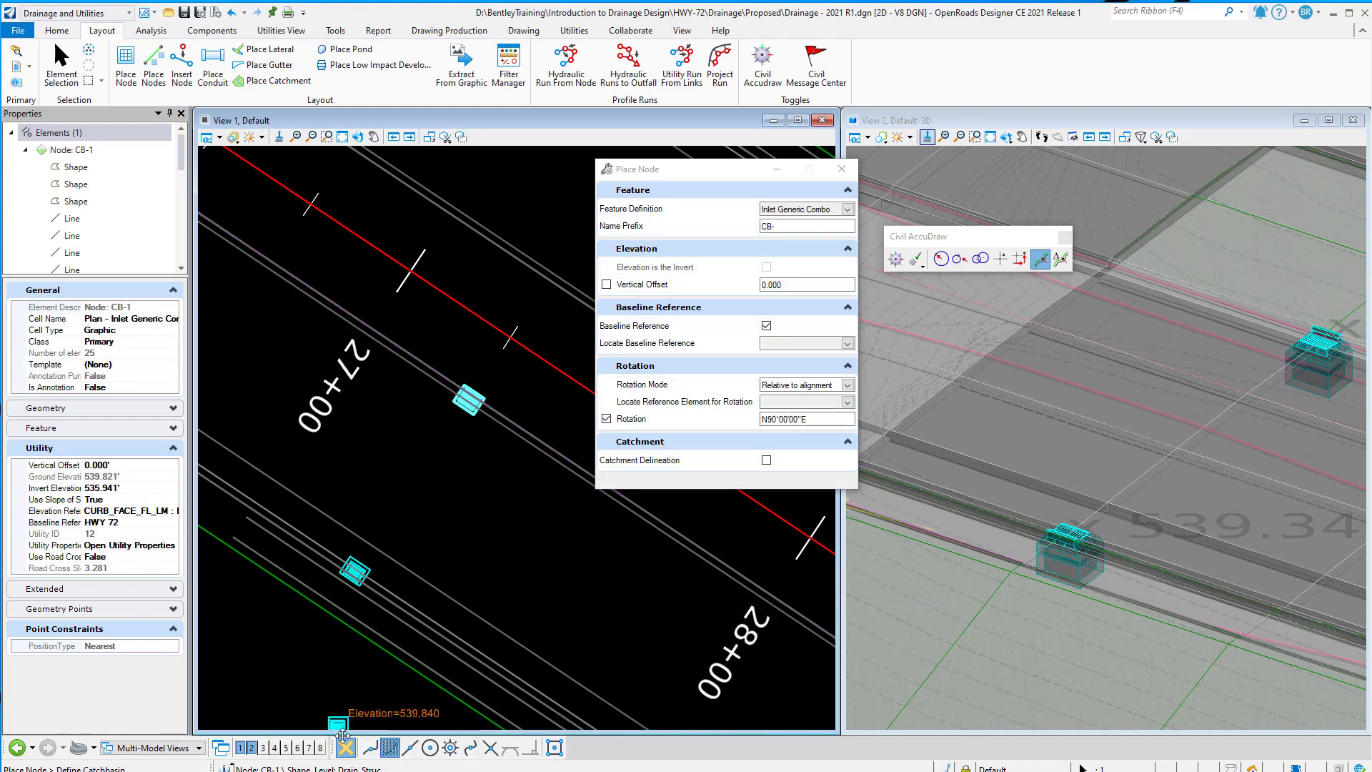
left_click(370, 747)
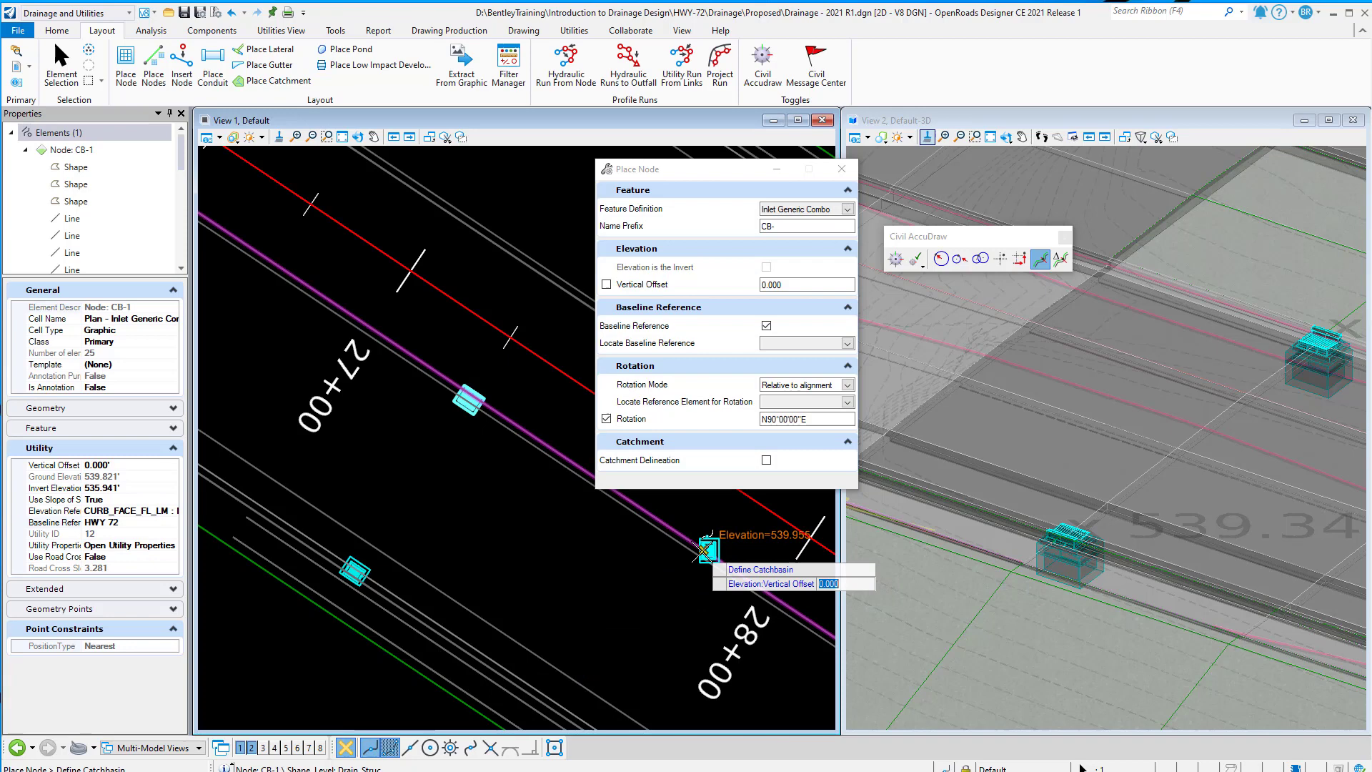
right_click(691, 570)
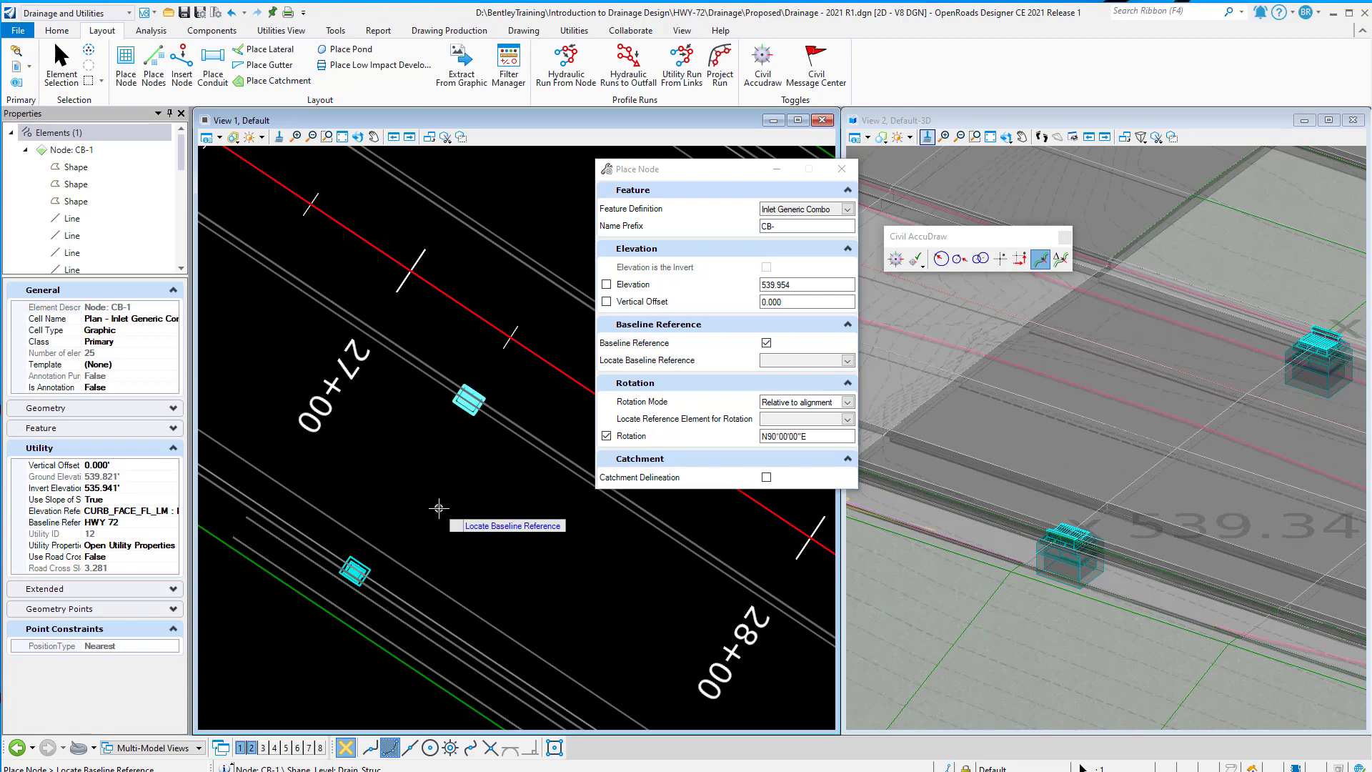
left_click(539, 355)
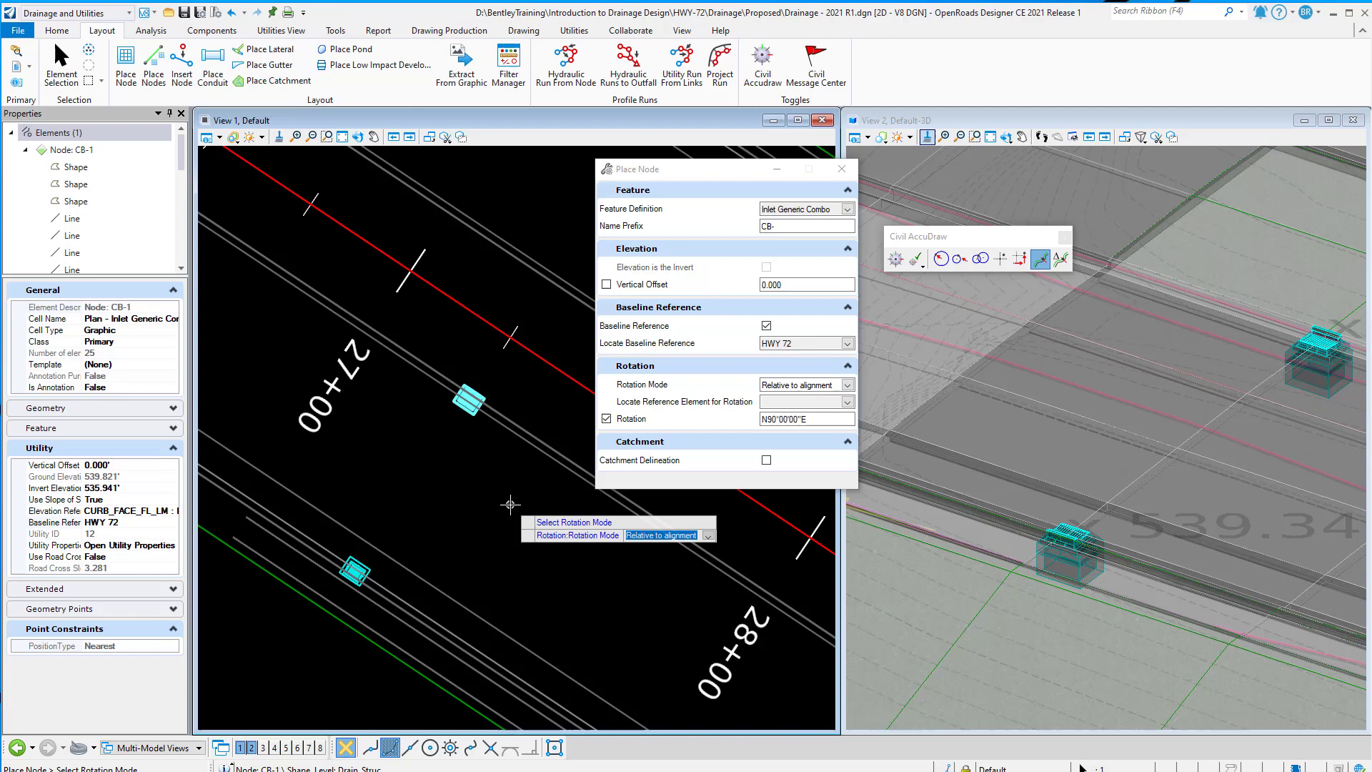
Place CB-2 near station 28+00 rotated relative to HWY 72, then select it
left_click(509, 505)
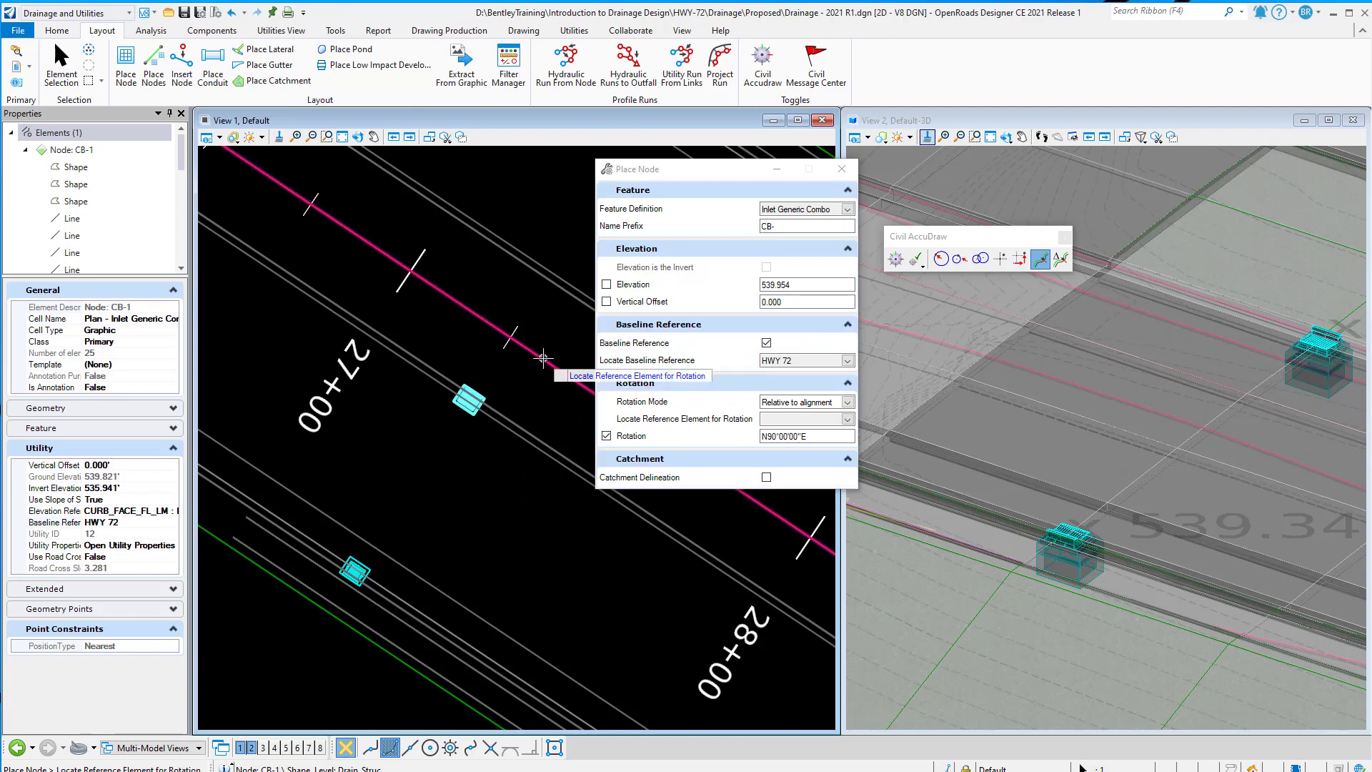
left_click(542, 357)
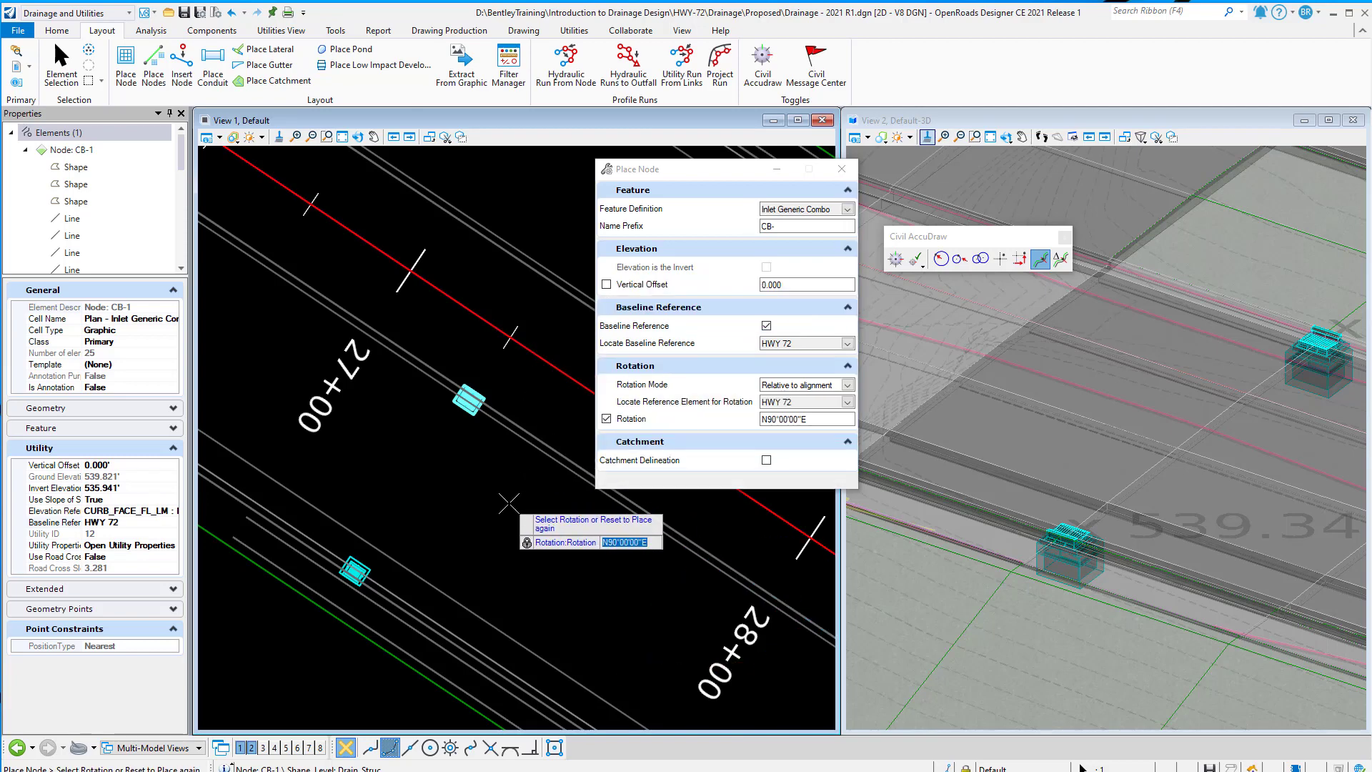
left_click(509, 504)
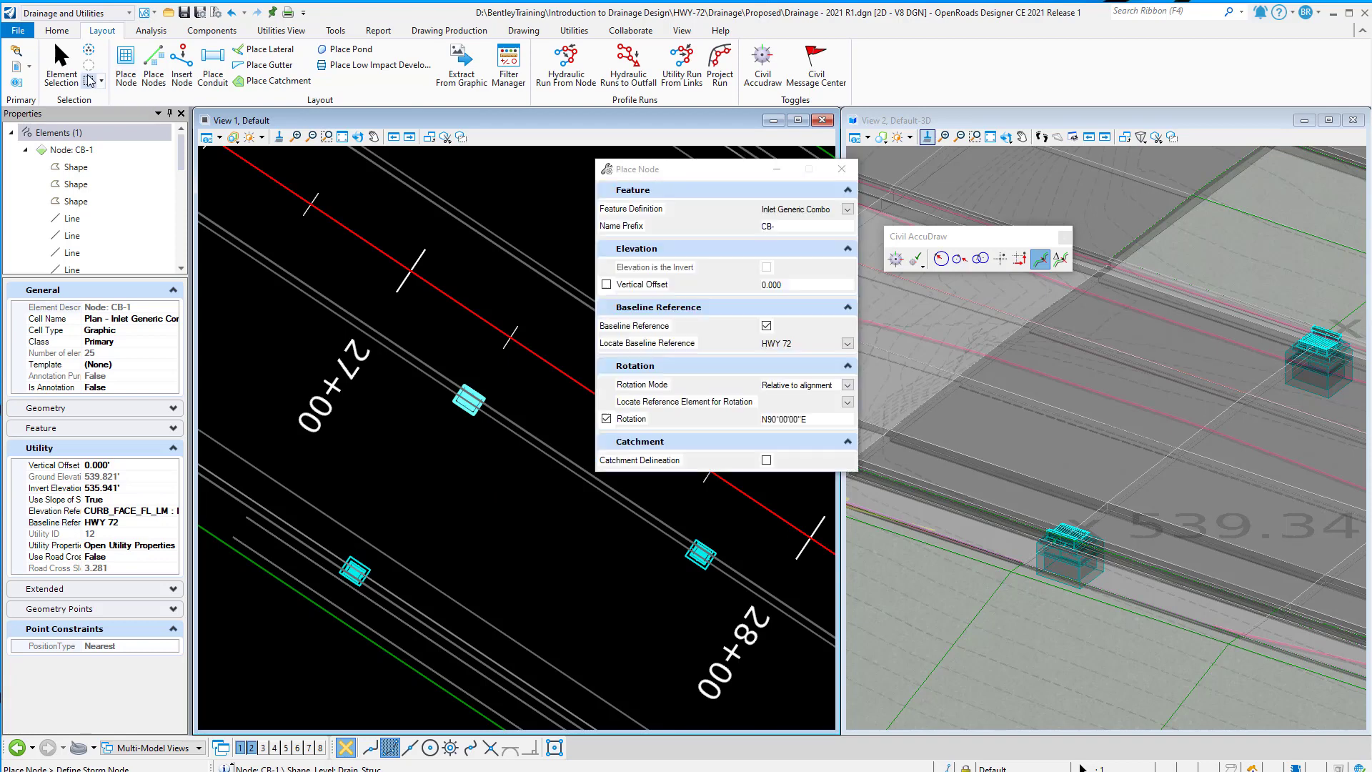
left_click(65, 66)
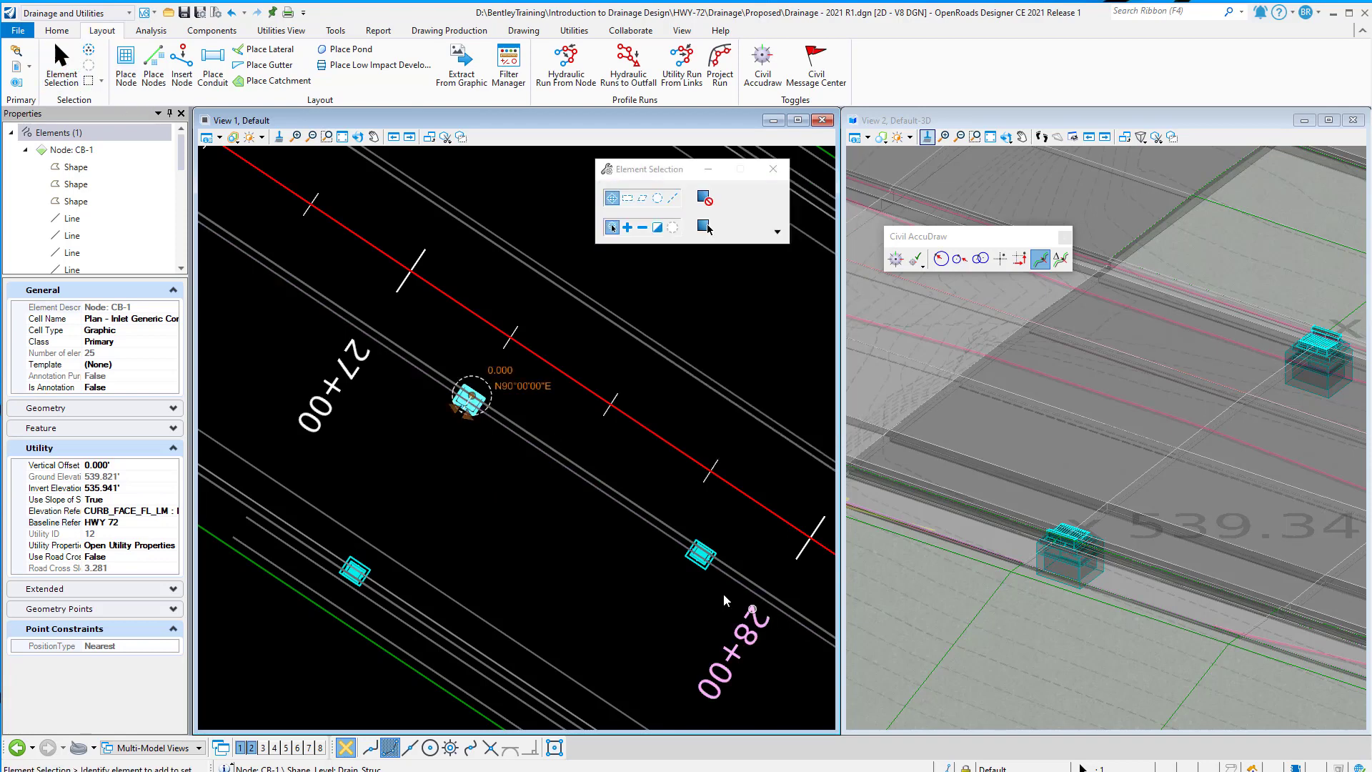
left_click(662, 584)
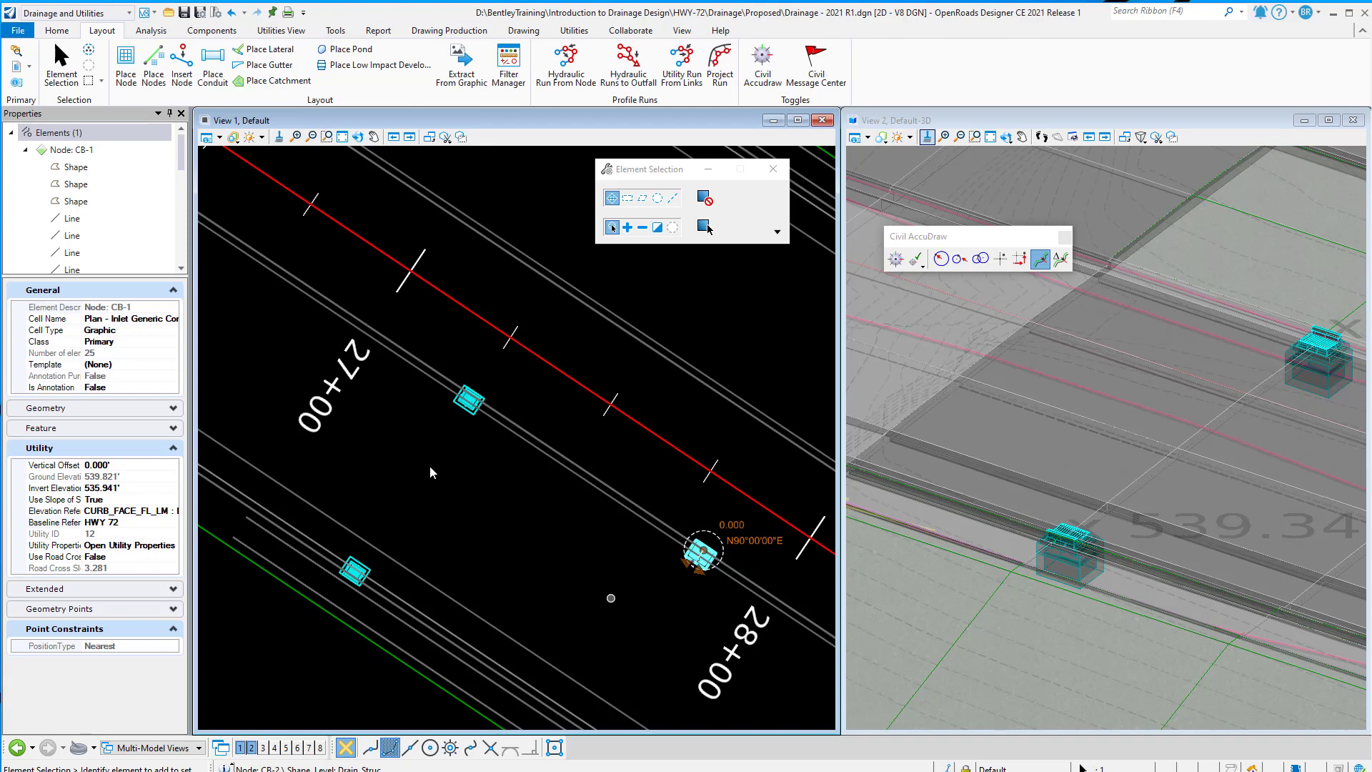
Open the Catch Basin Table from the Analysis Flex Tables list and enlarge its window to show more columns
left_click(152, 30)
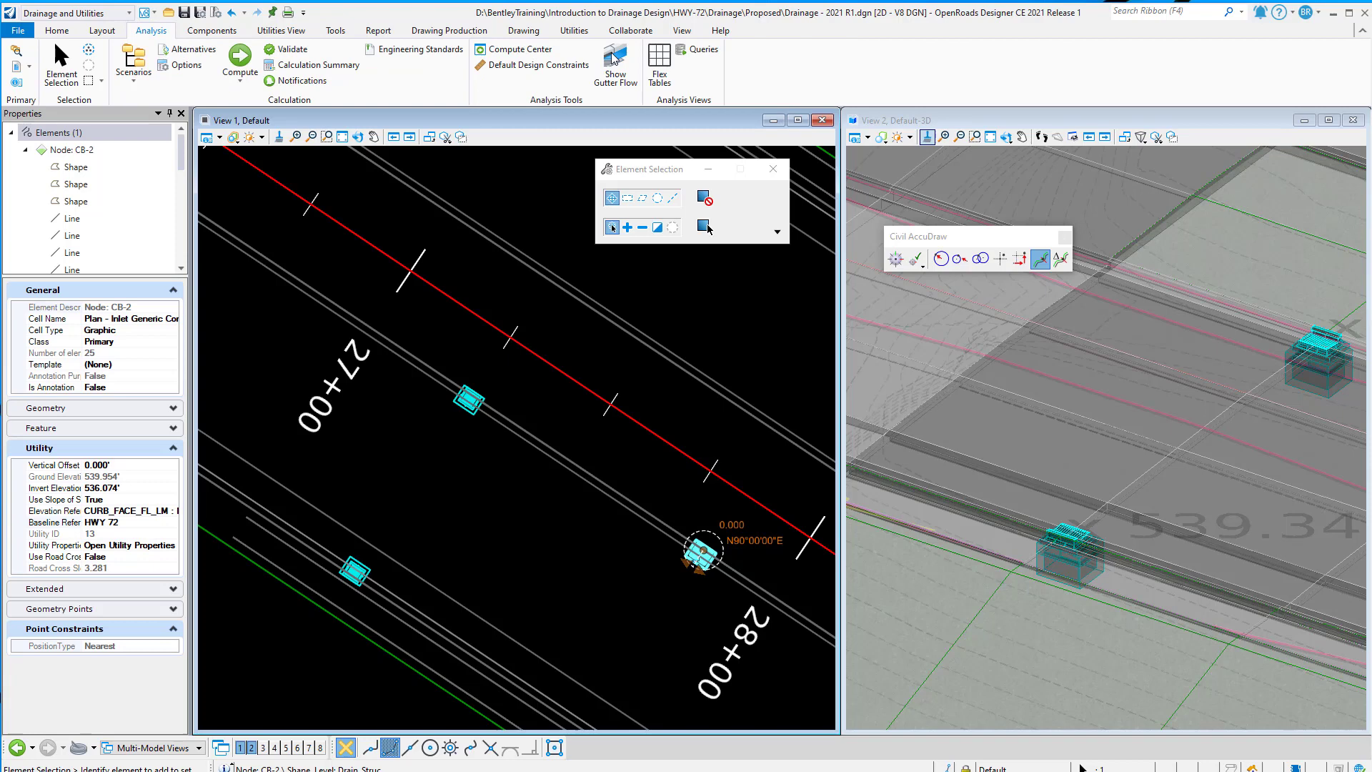
left_click(659, 66)
left_click_drag(429, 491, 392, 210)
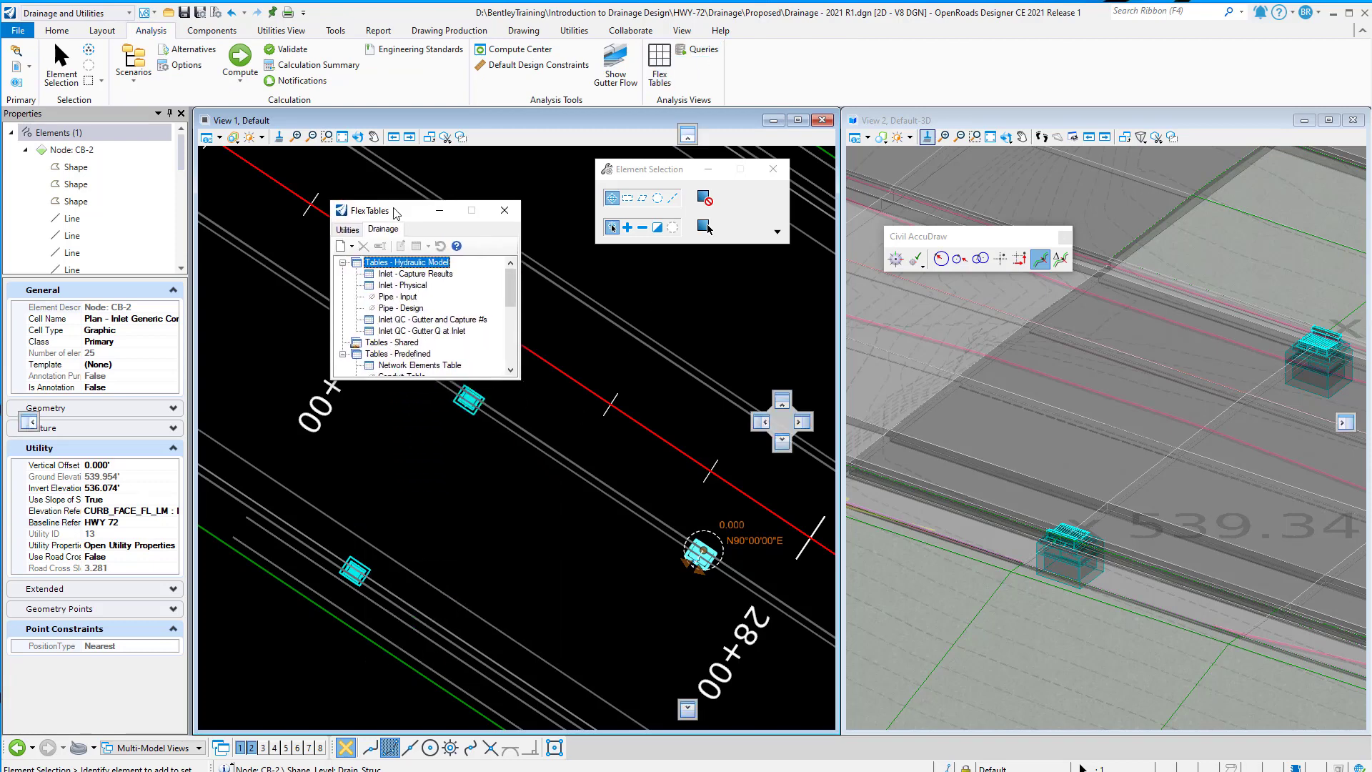
left_click_drag(521, 379, 630, 530)
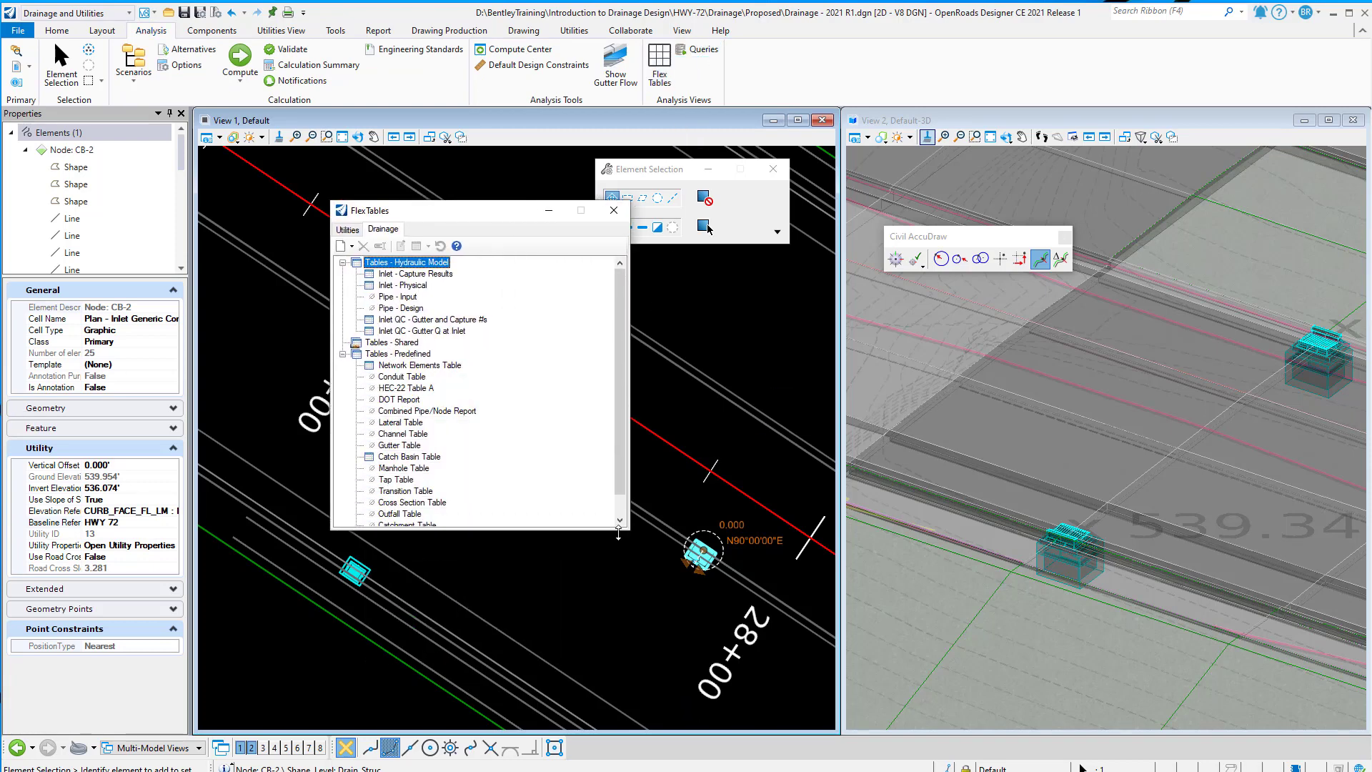
double_click(400, 458)
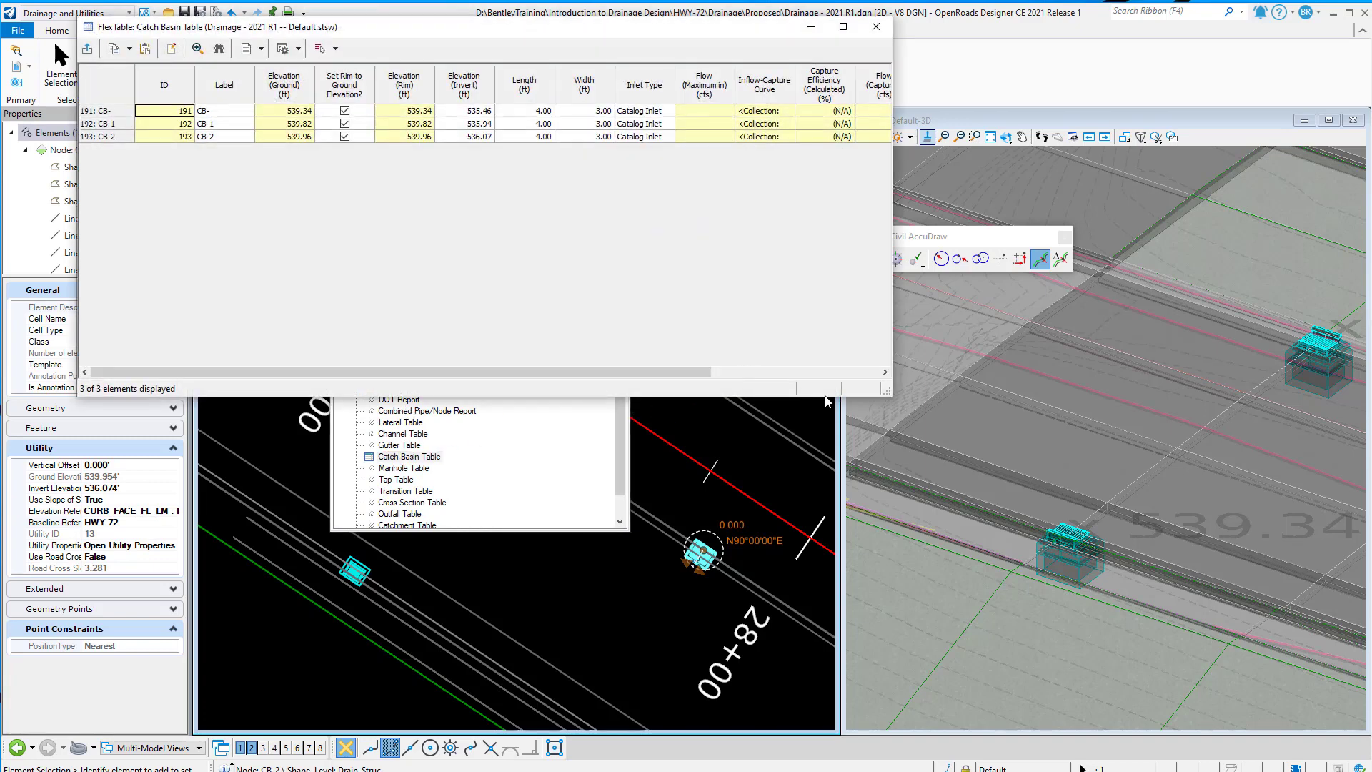
left_click_drag(887, 393, 1183, 539)
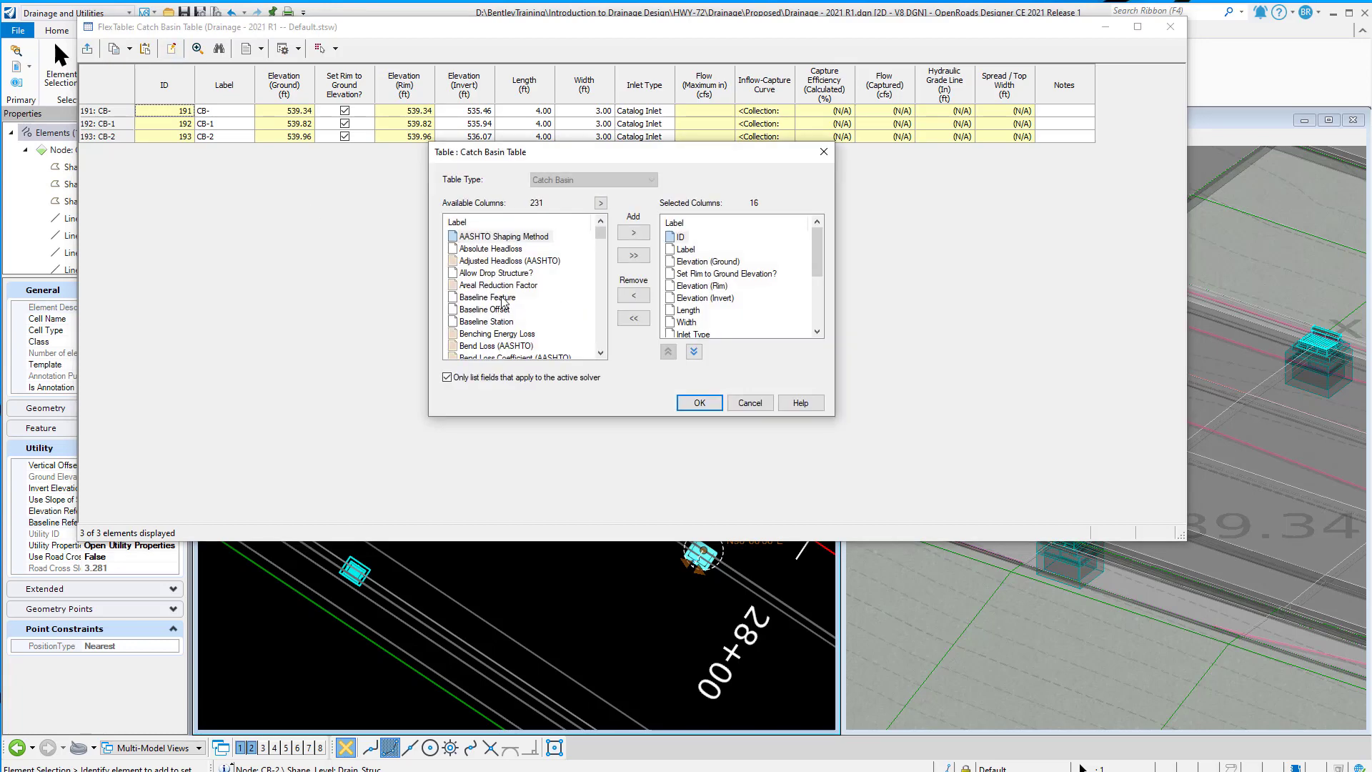
Add Baseline Feature, Baseline Station and Baseline Offset to the table's selected columns and apply
left_click(476, 298)
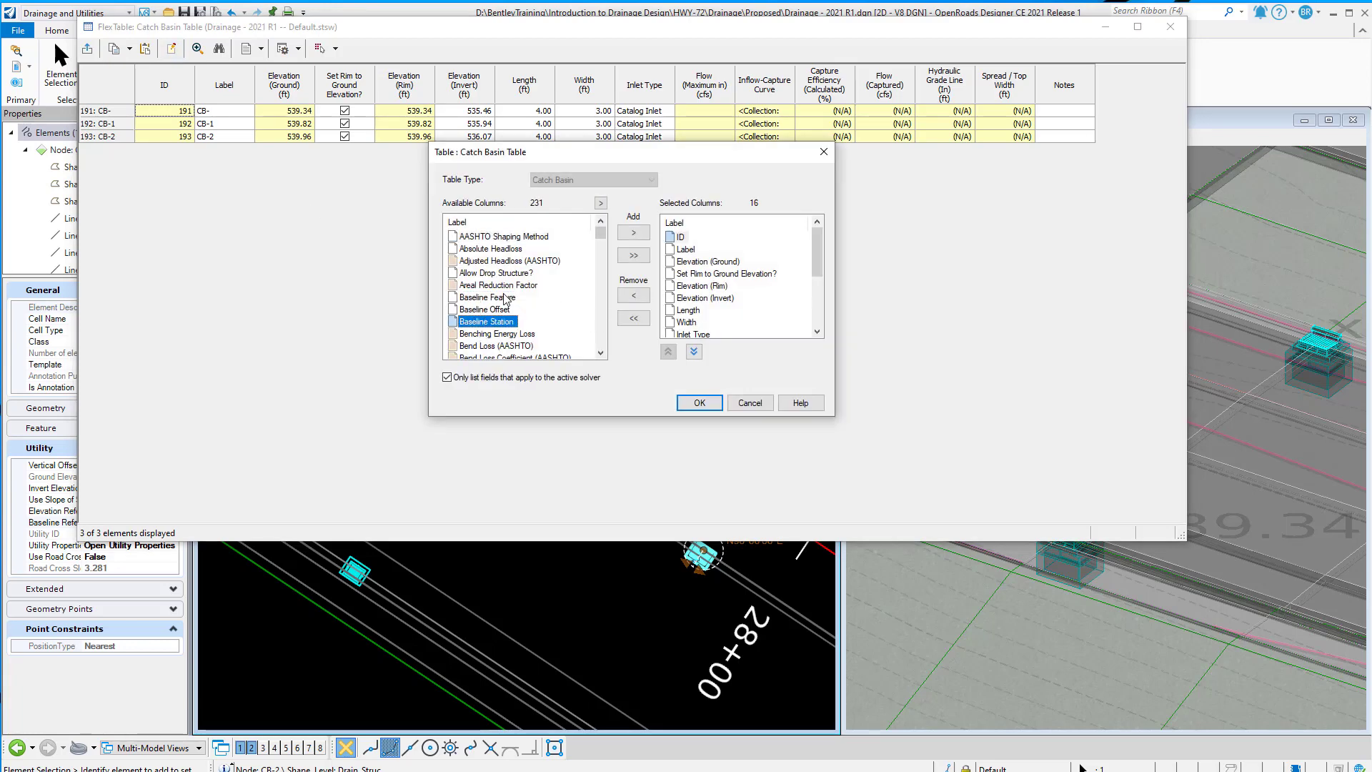
left_click(633, 233)
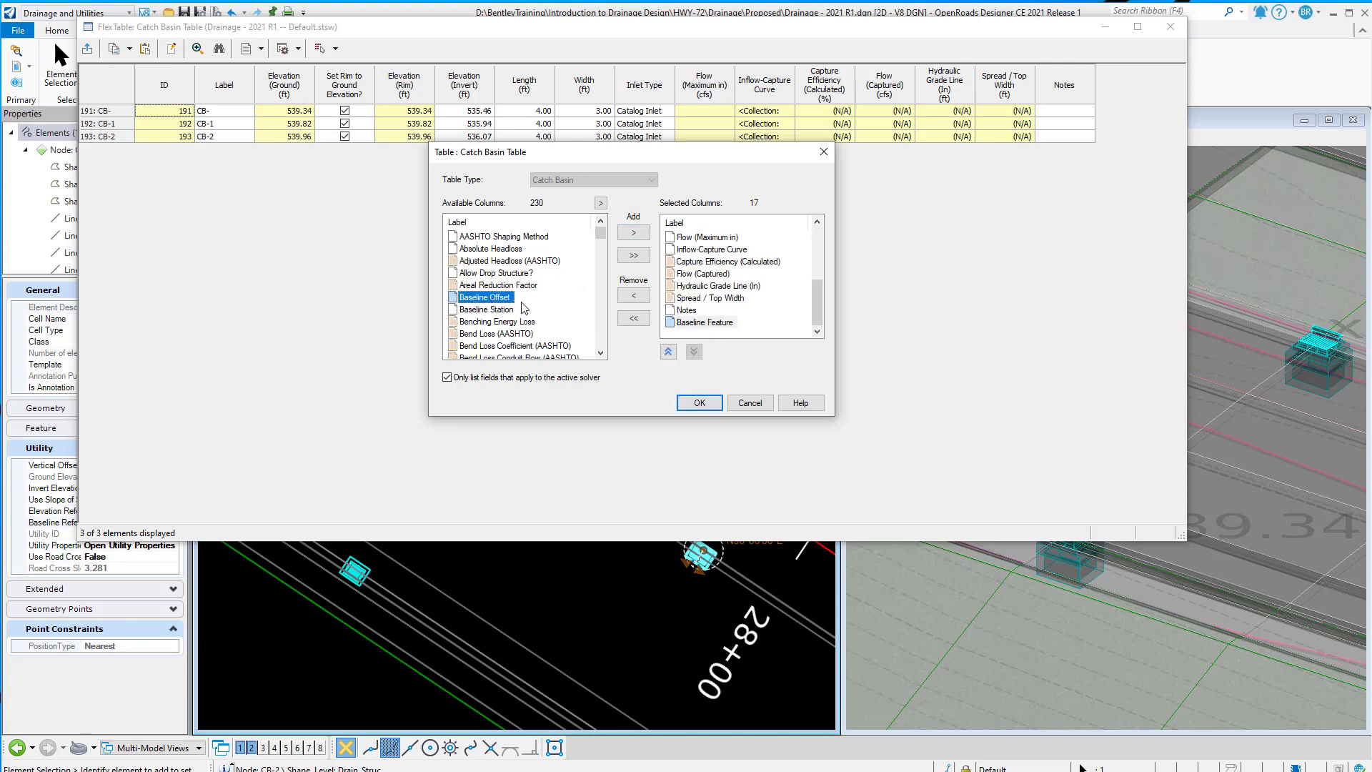
left_click(496, 305)
double_click(500, 305)
left_click(503, 299)
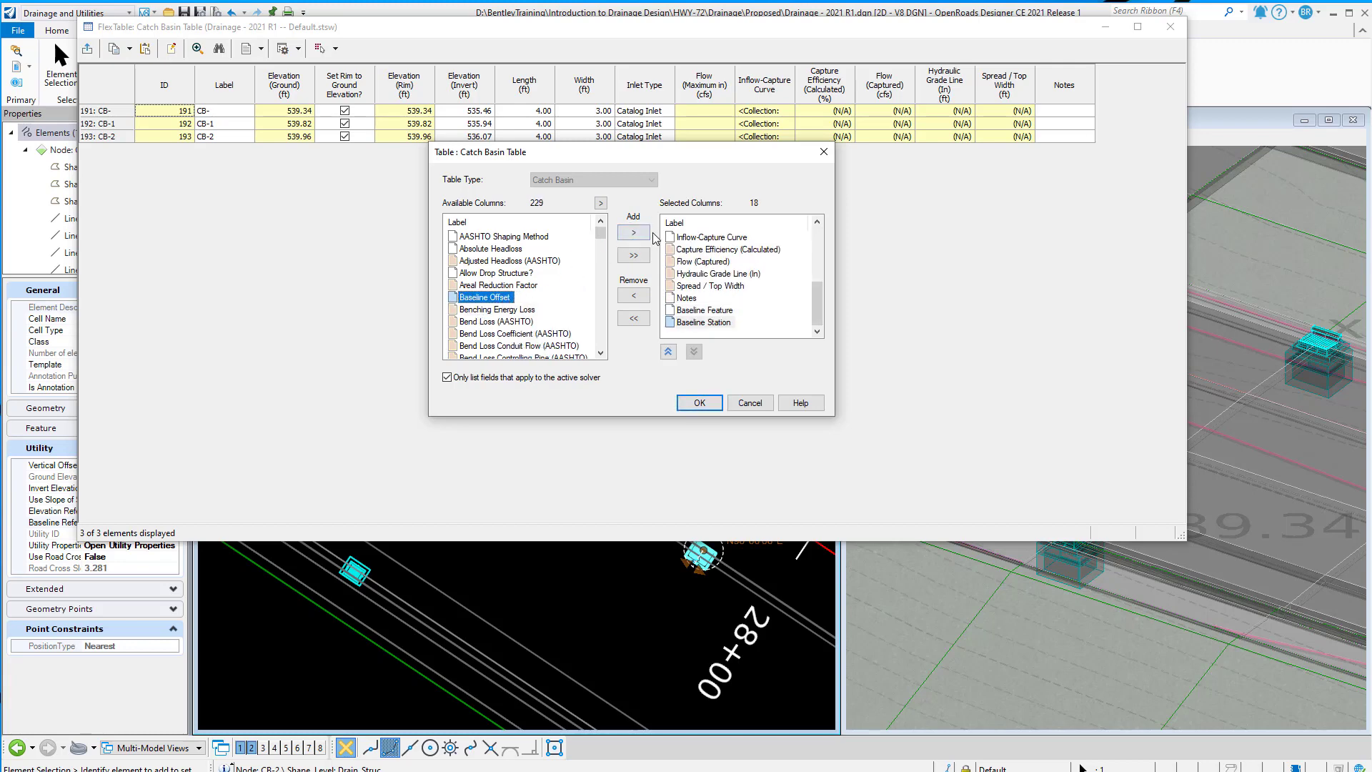
left_click(633, 233)
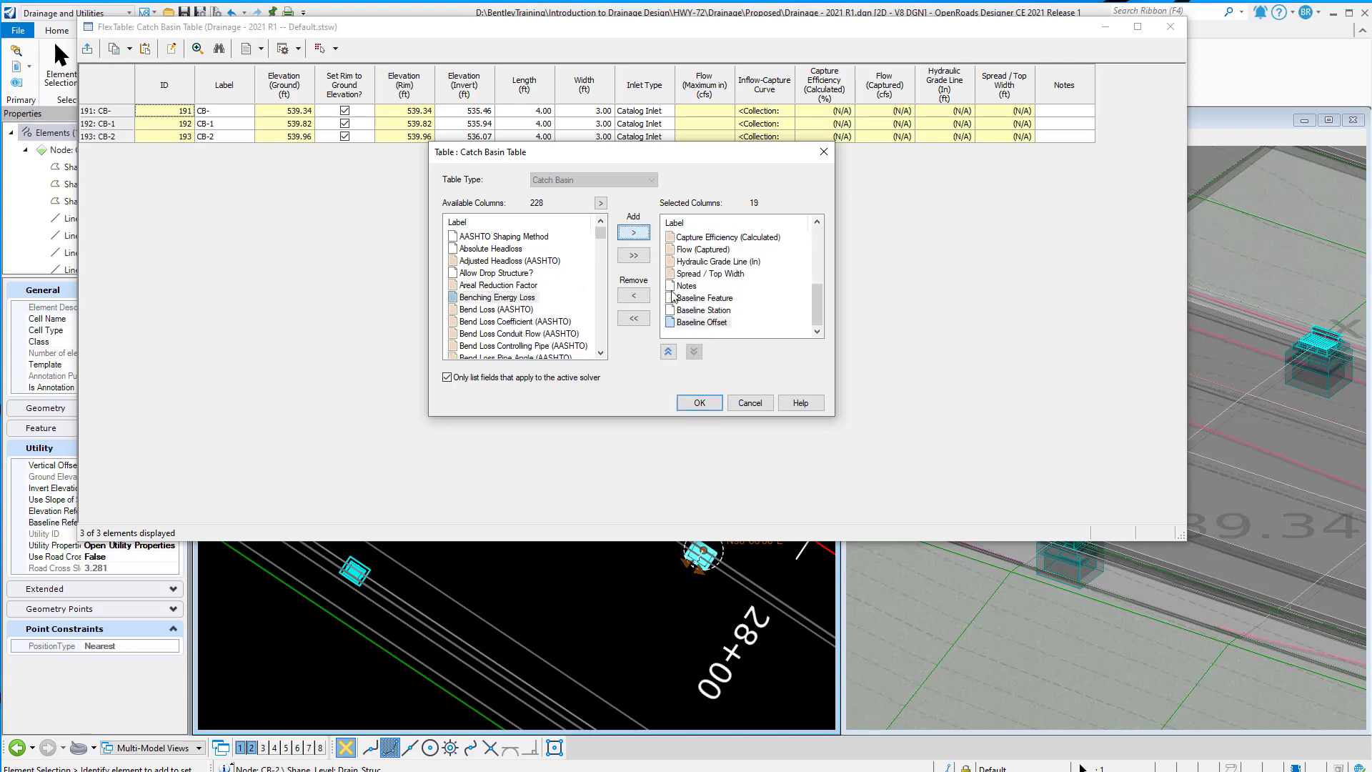
left_click(699, 403)
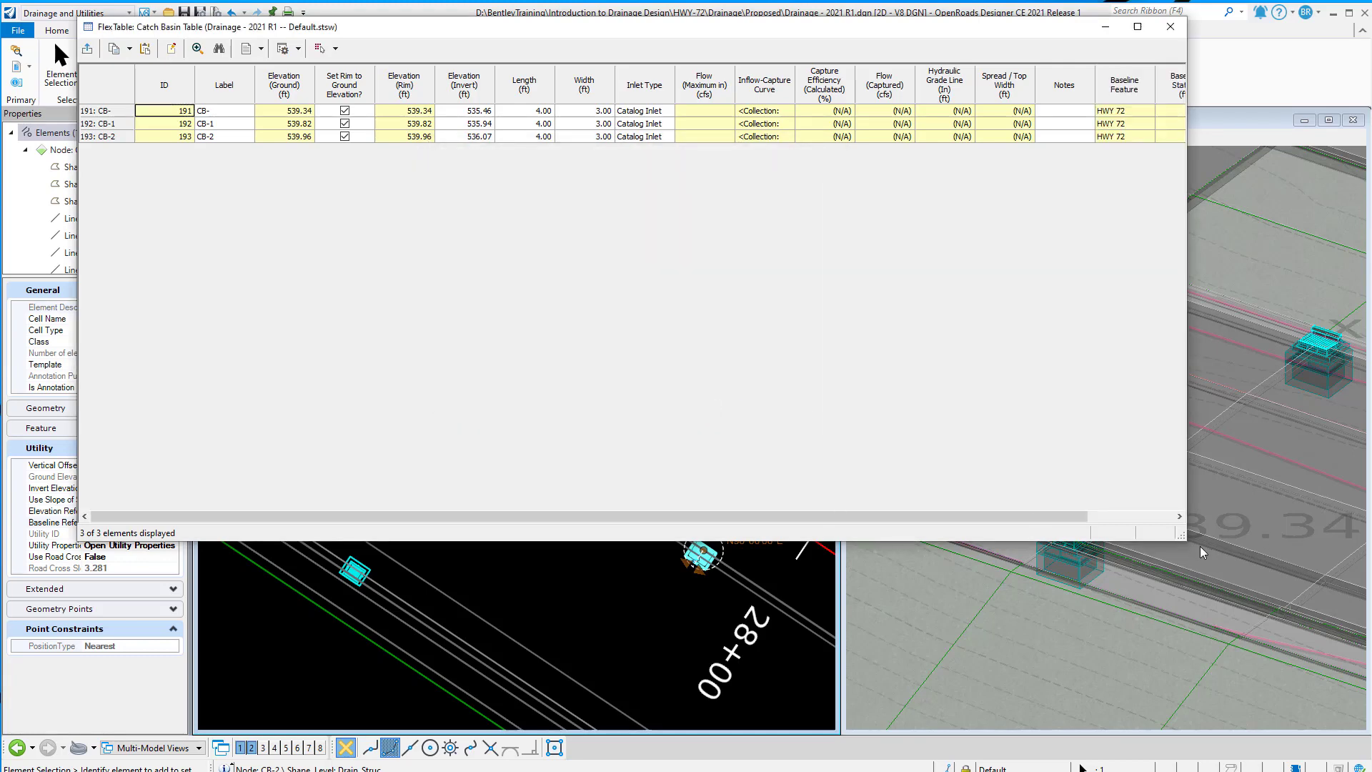
Widen the table to check stations 27+25, 27+25, 27+83 and offsets 59.5', 14.5', 14.5'
left_click_drag(1186, 539, 1353, 539)
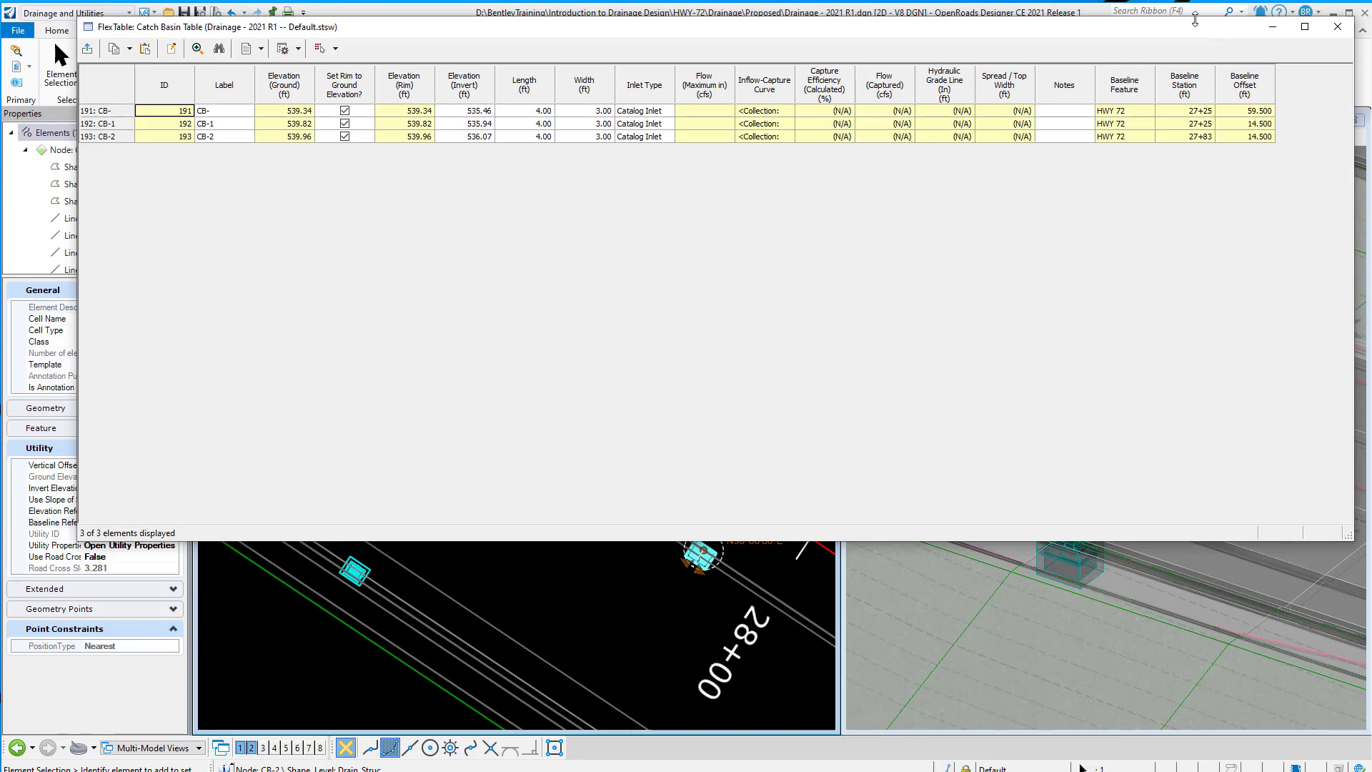
Close the Catch Basin table and FlexTables list, then start Place Node from the Layout tab
left_click(1338, 27)
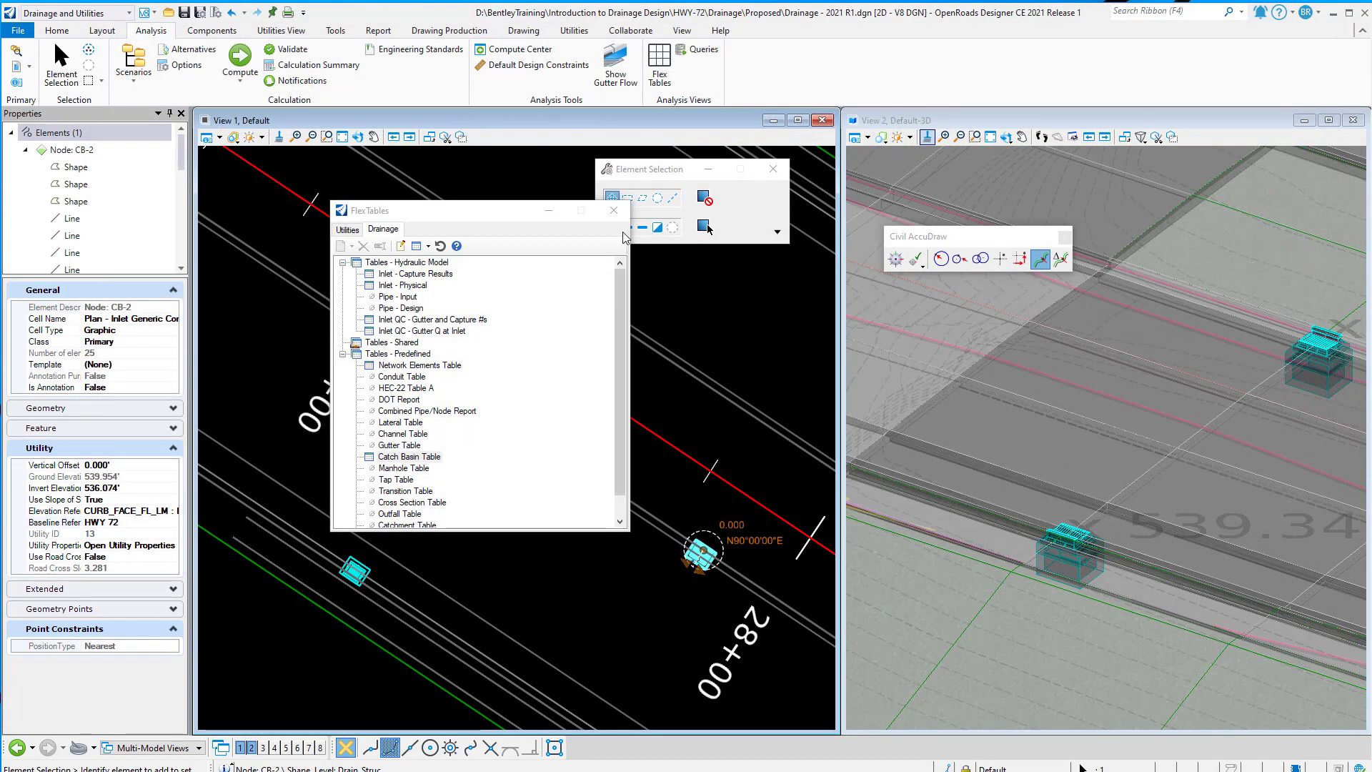
left_click(613, 210)
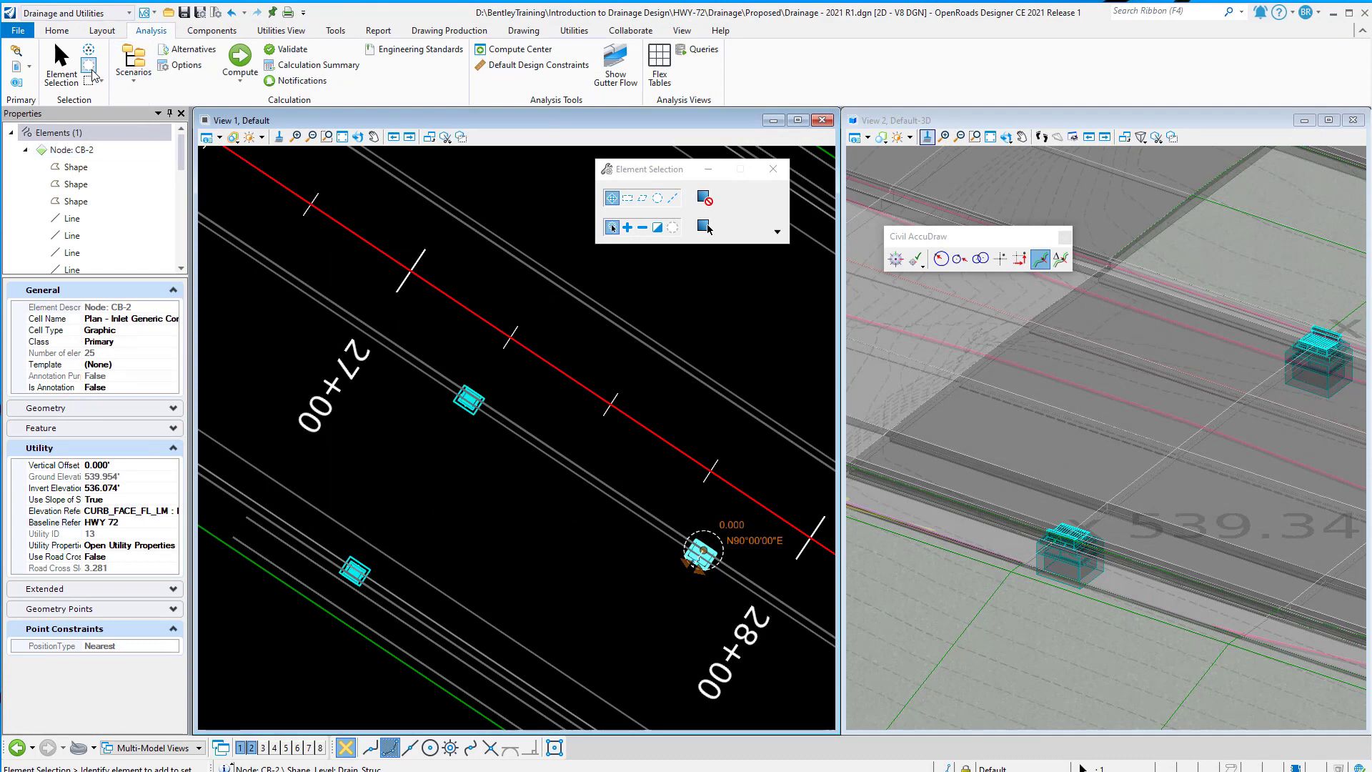
left_click(102, 30)
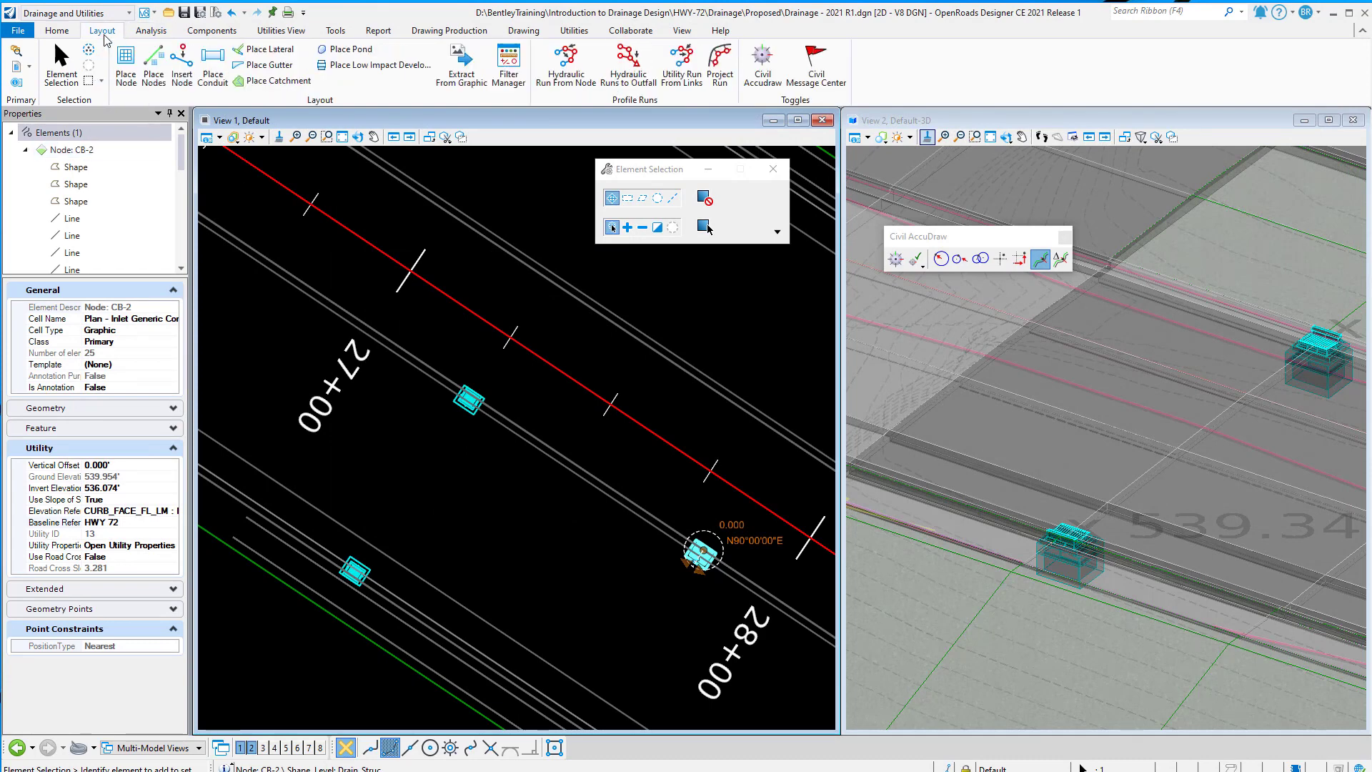
left_click(127, 63)
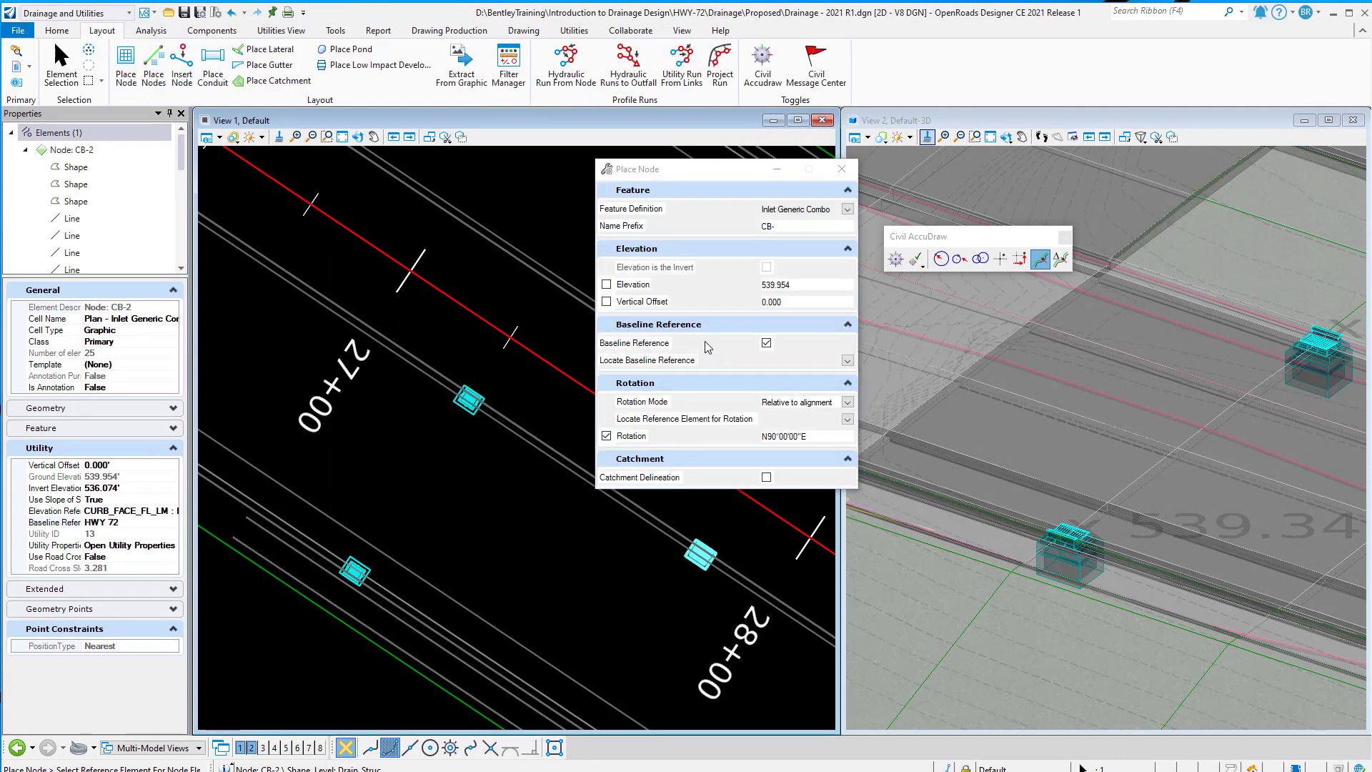